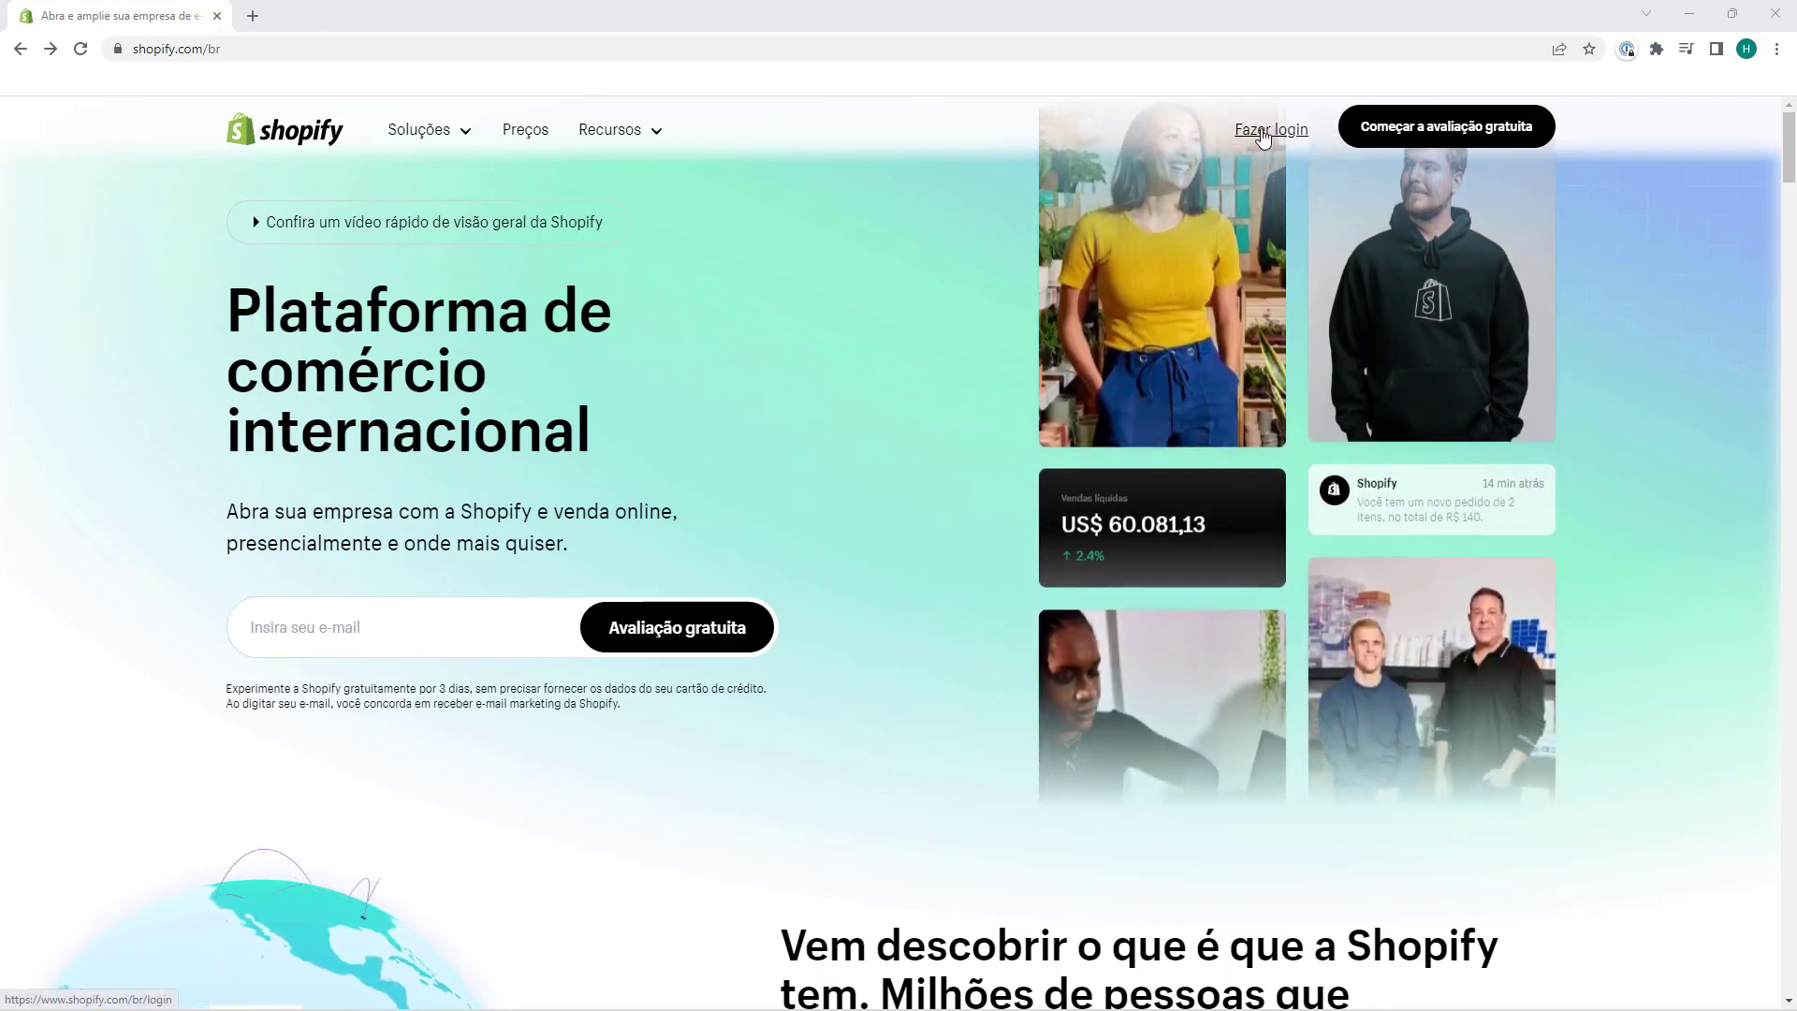
Log in to the Shopify store admin and open the Shopify App Store from the apps and sales channels settings.
left_click(1271, 131)
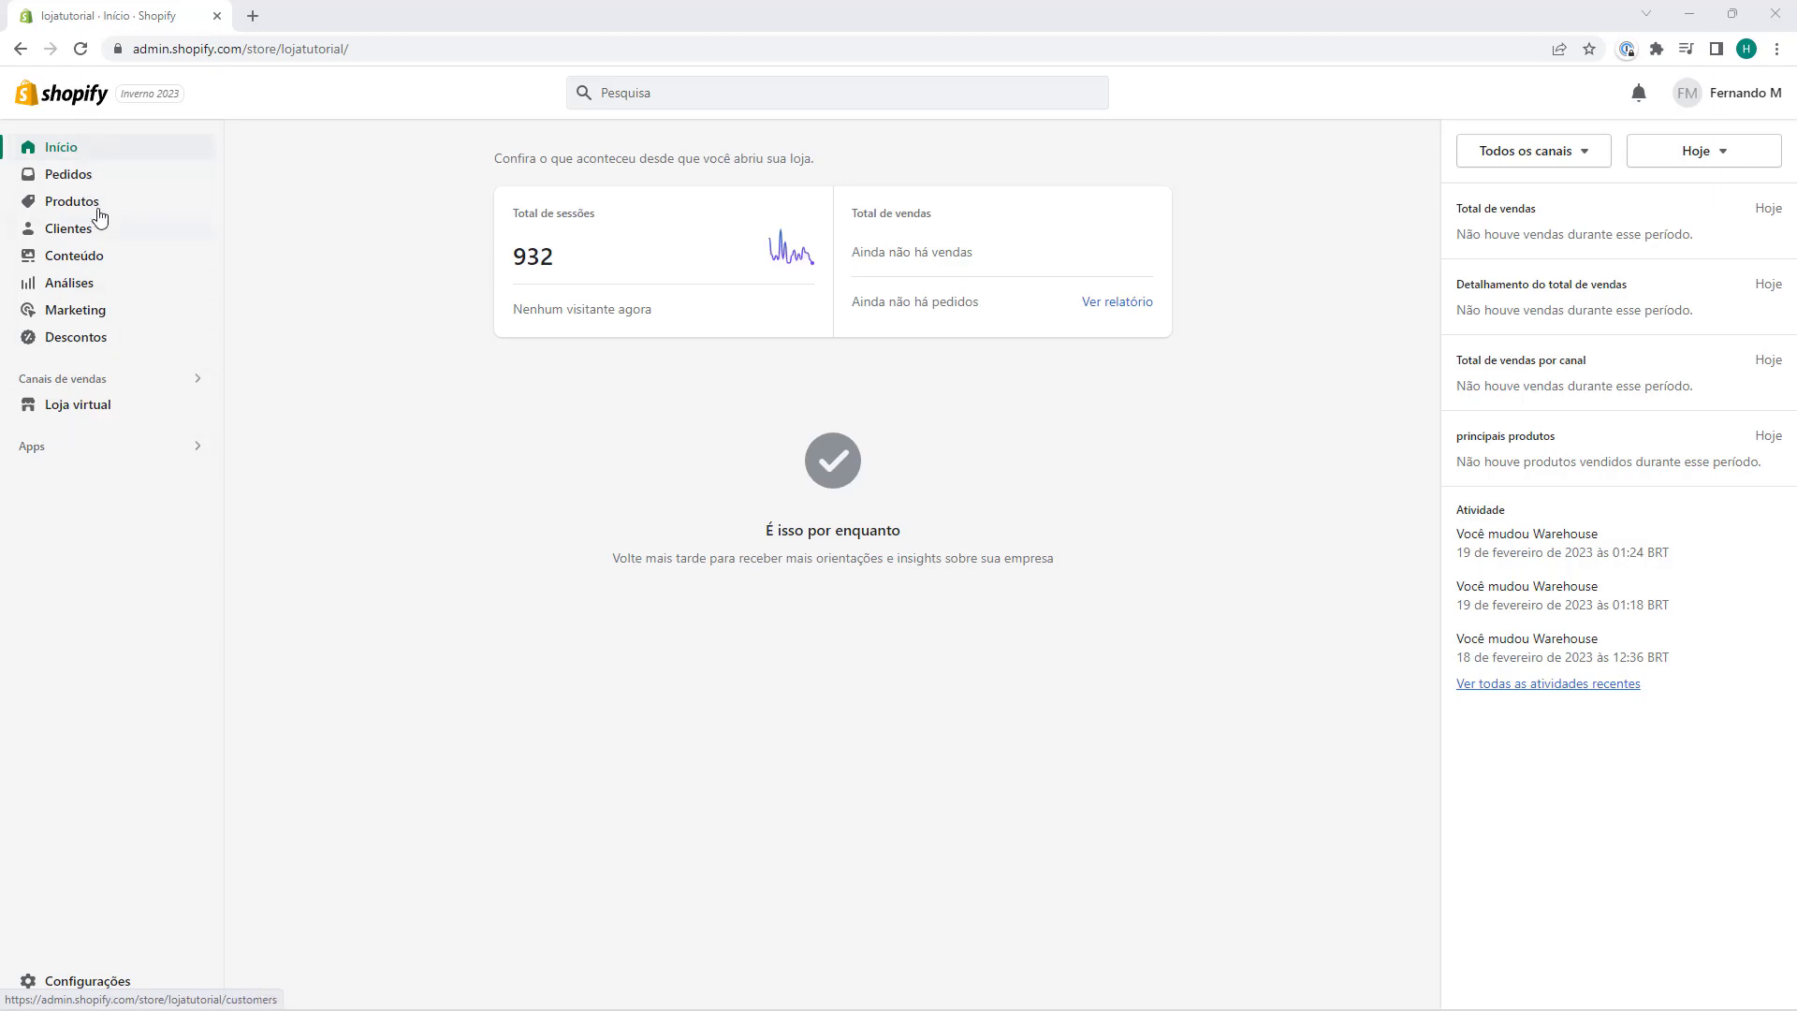
left_click(54, 452)
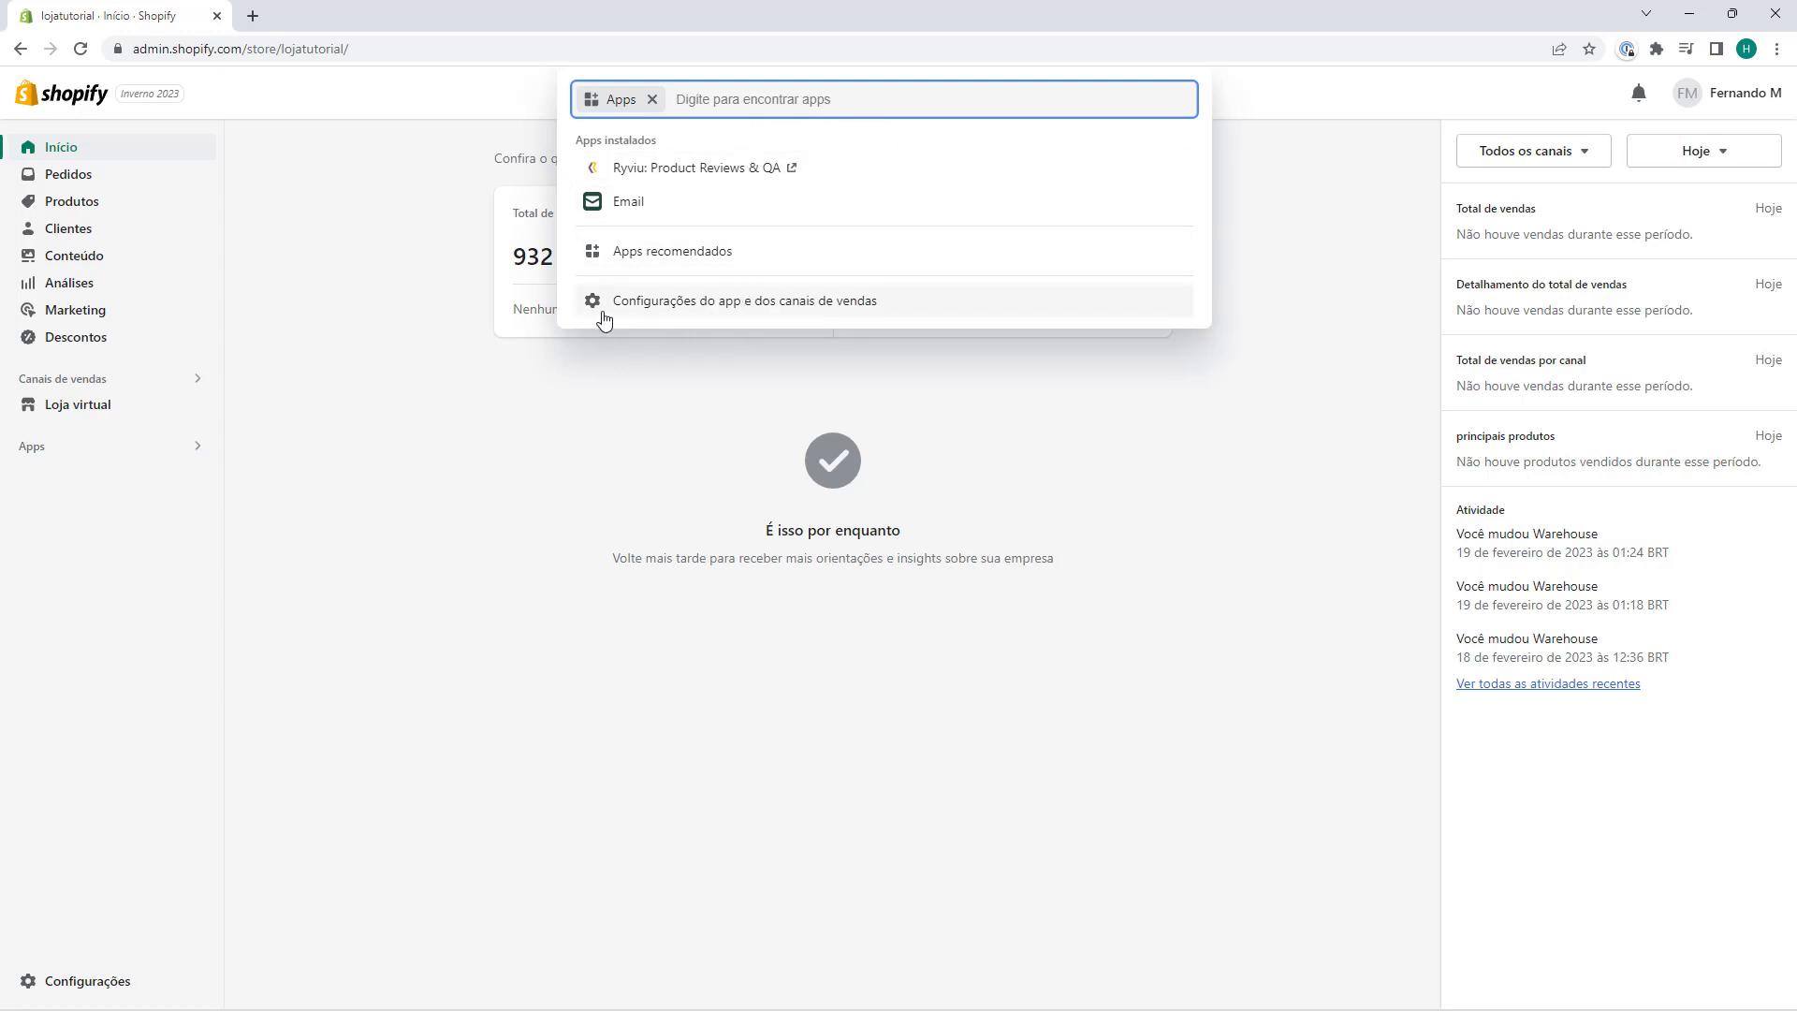
left_click(714, 305)
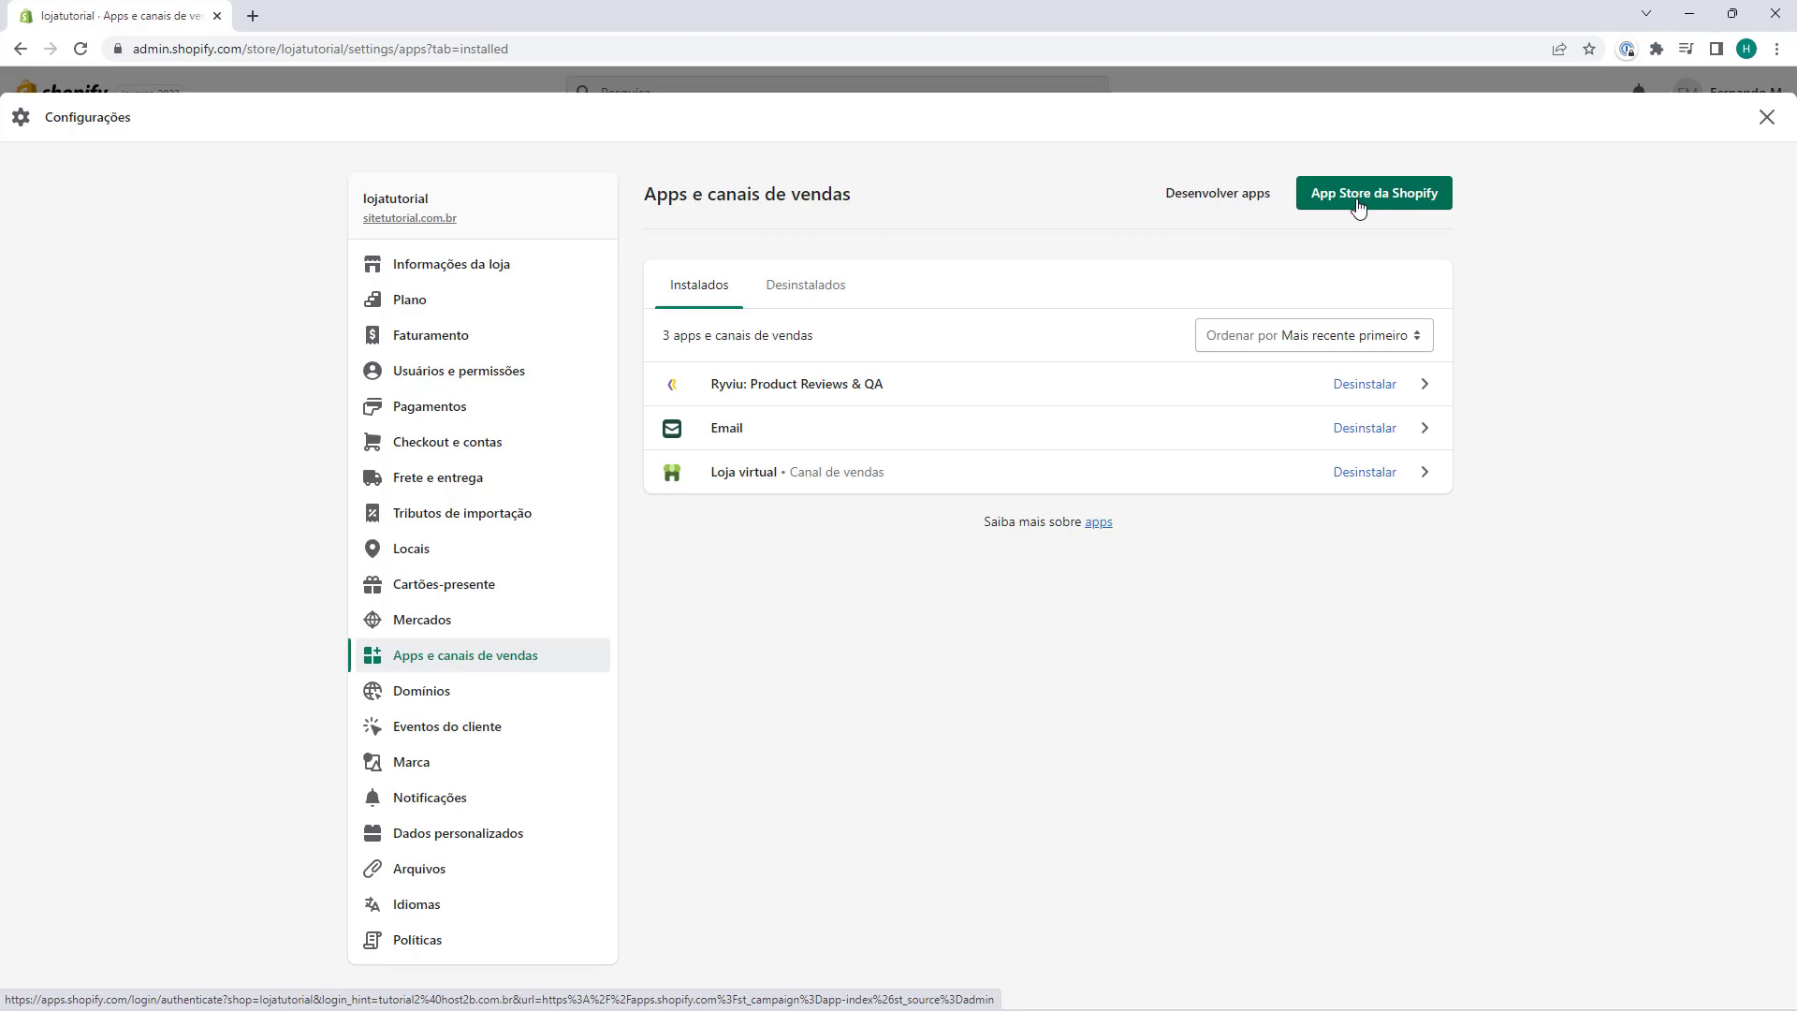
left_click(1394, 205)
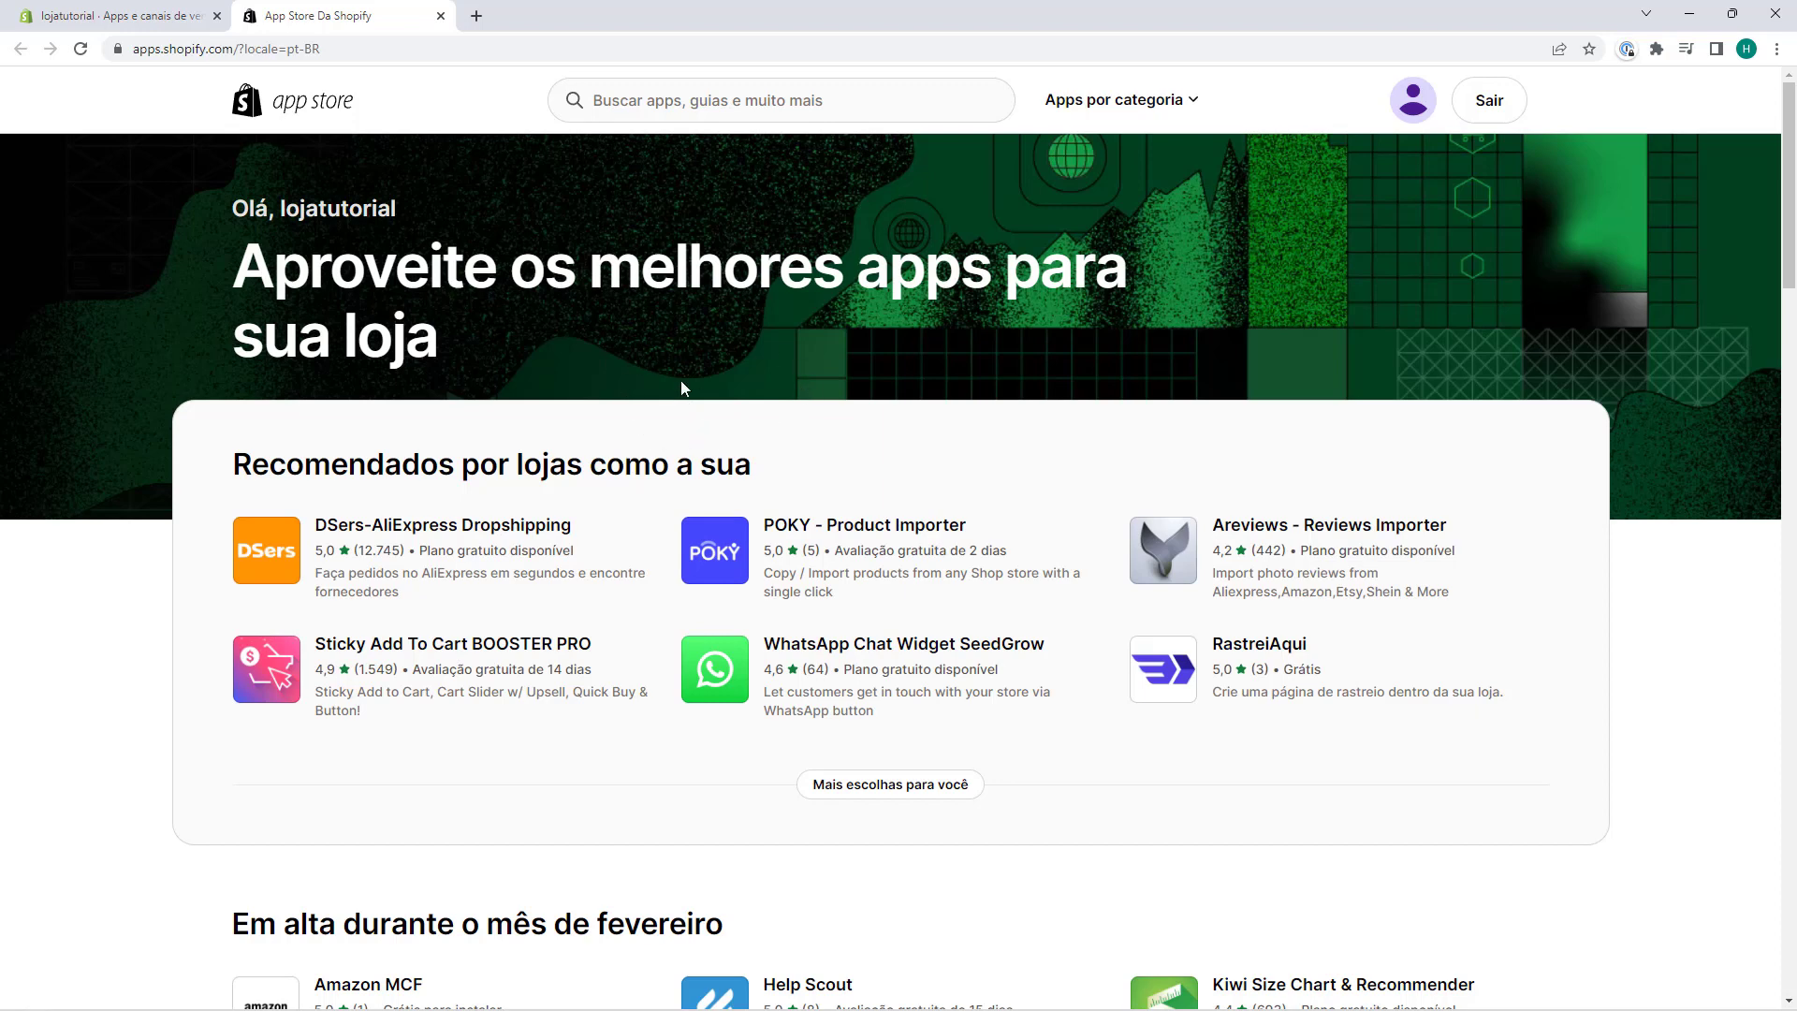
Search the app store for "ava seo" and open the Ava SEO Image Optimizer Speed listing.
left_click(676, 105)
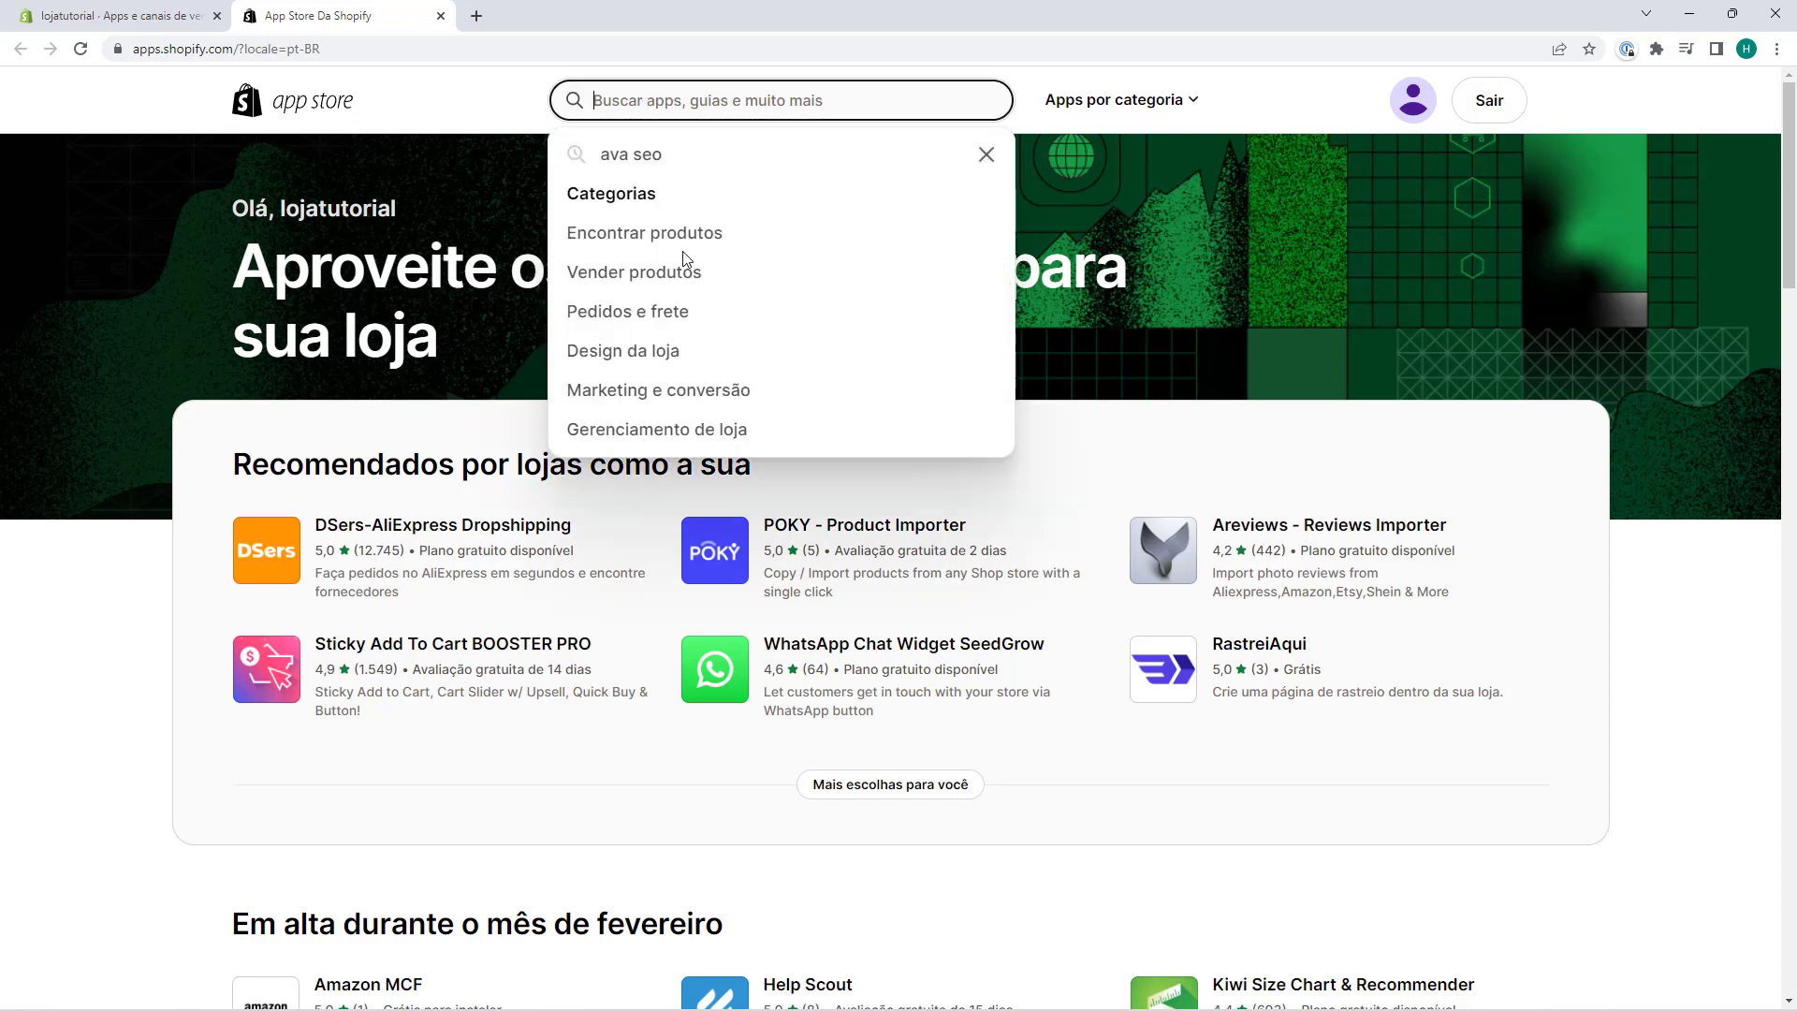
type("a")
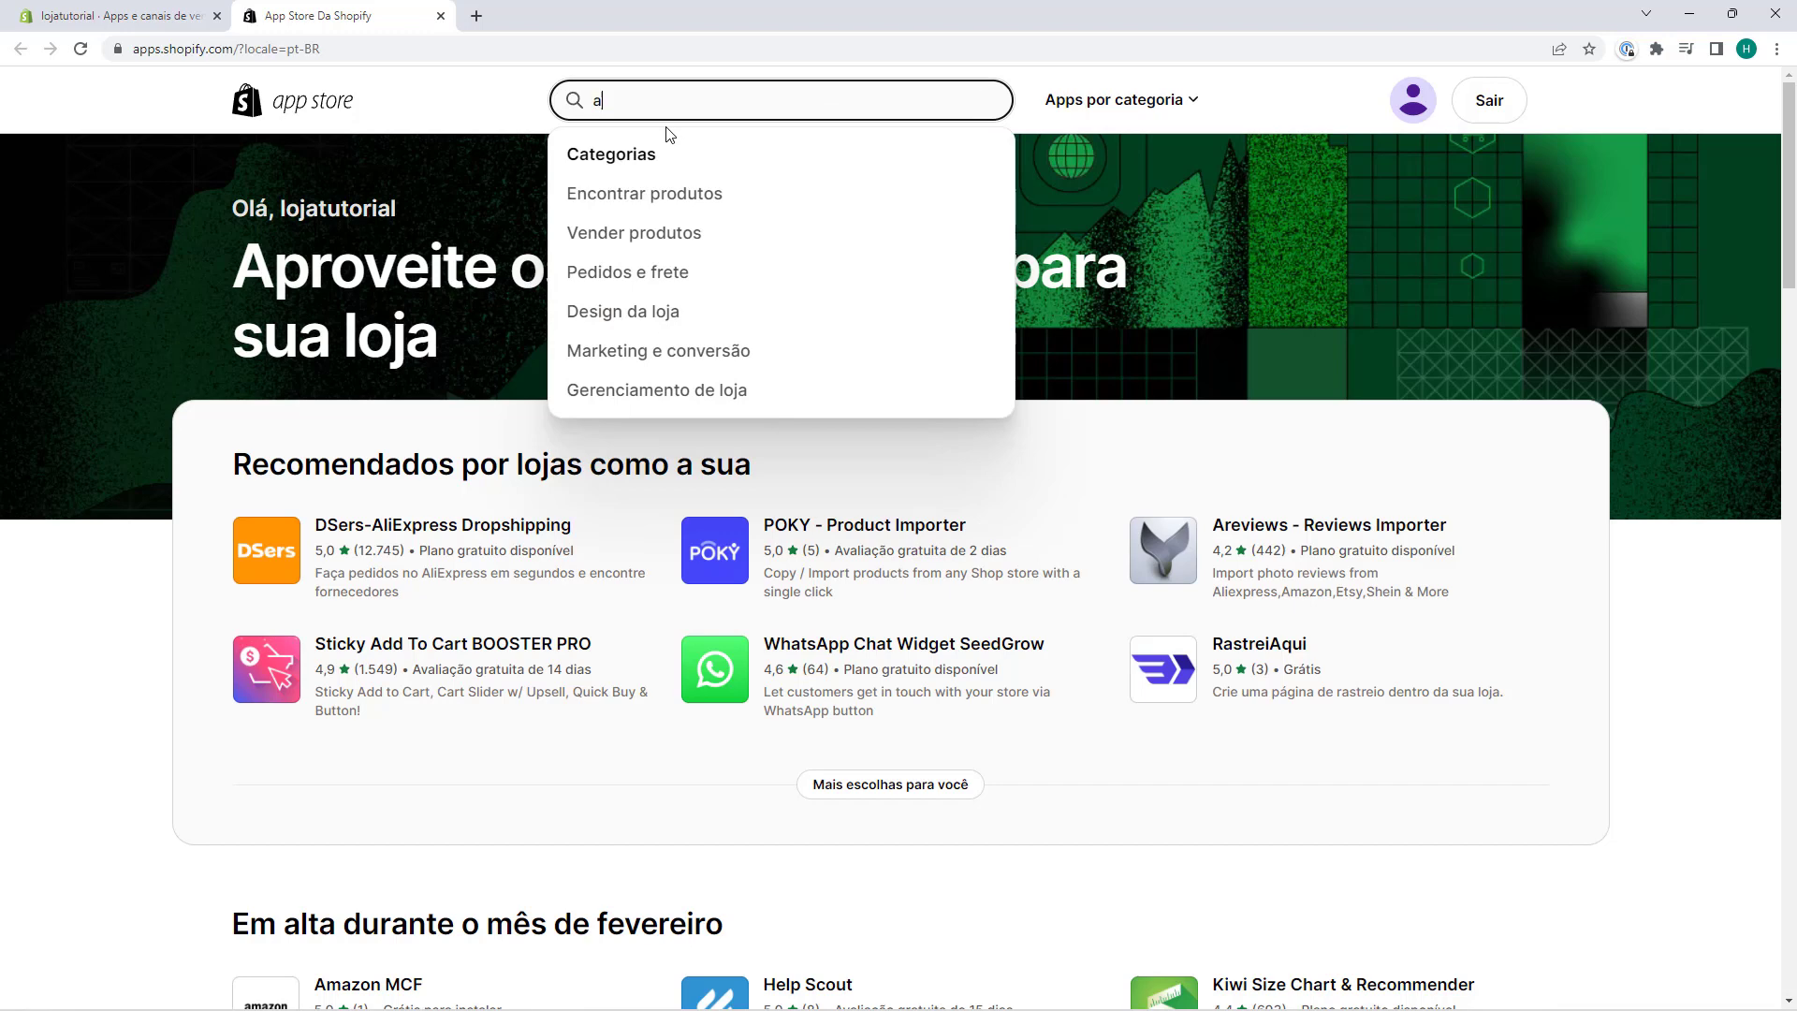
type("va s")
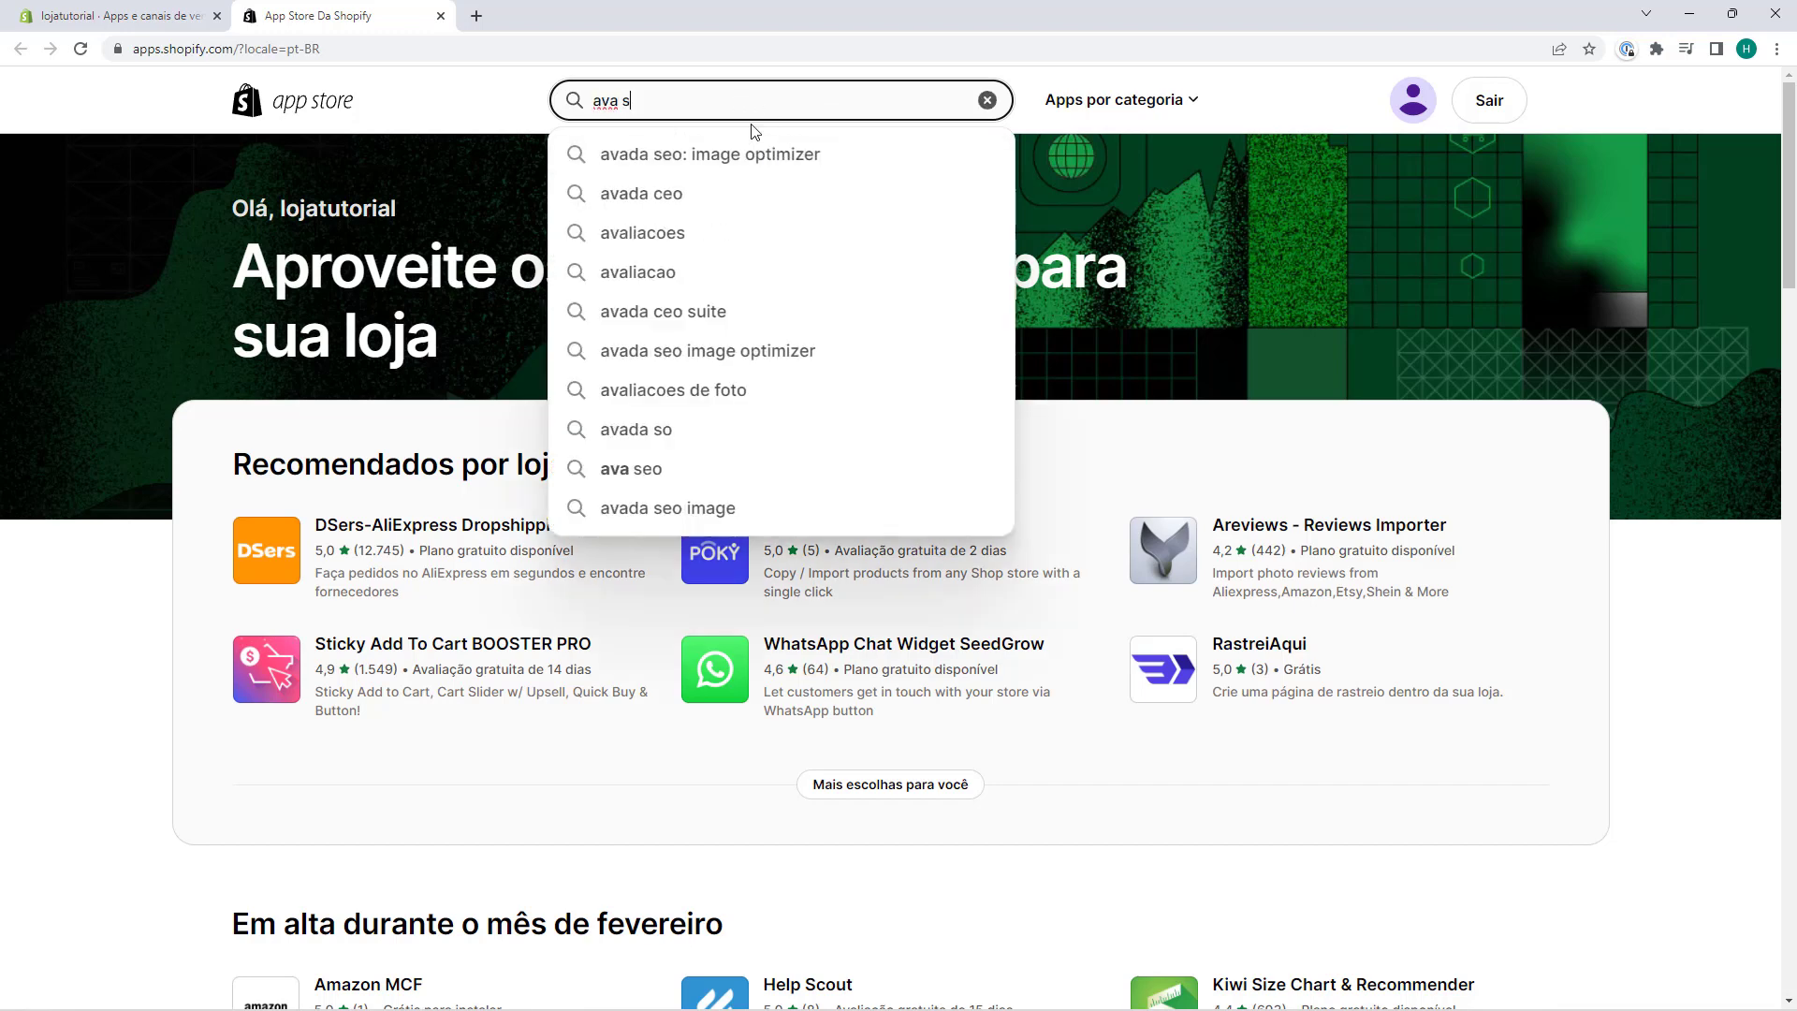
type("eo")
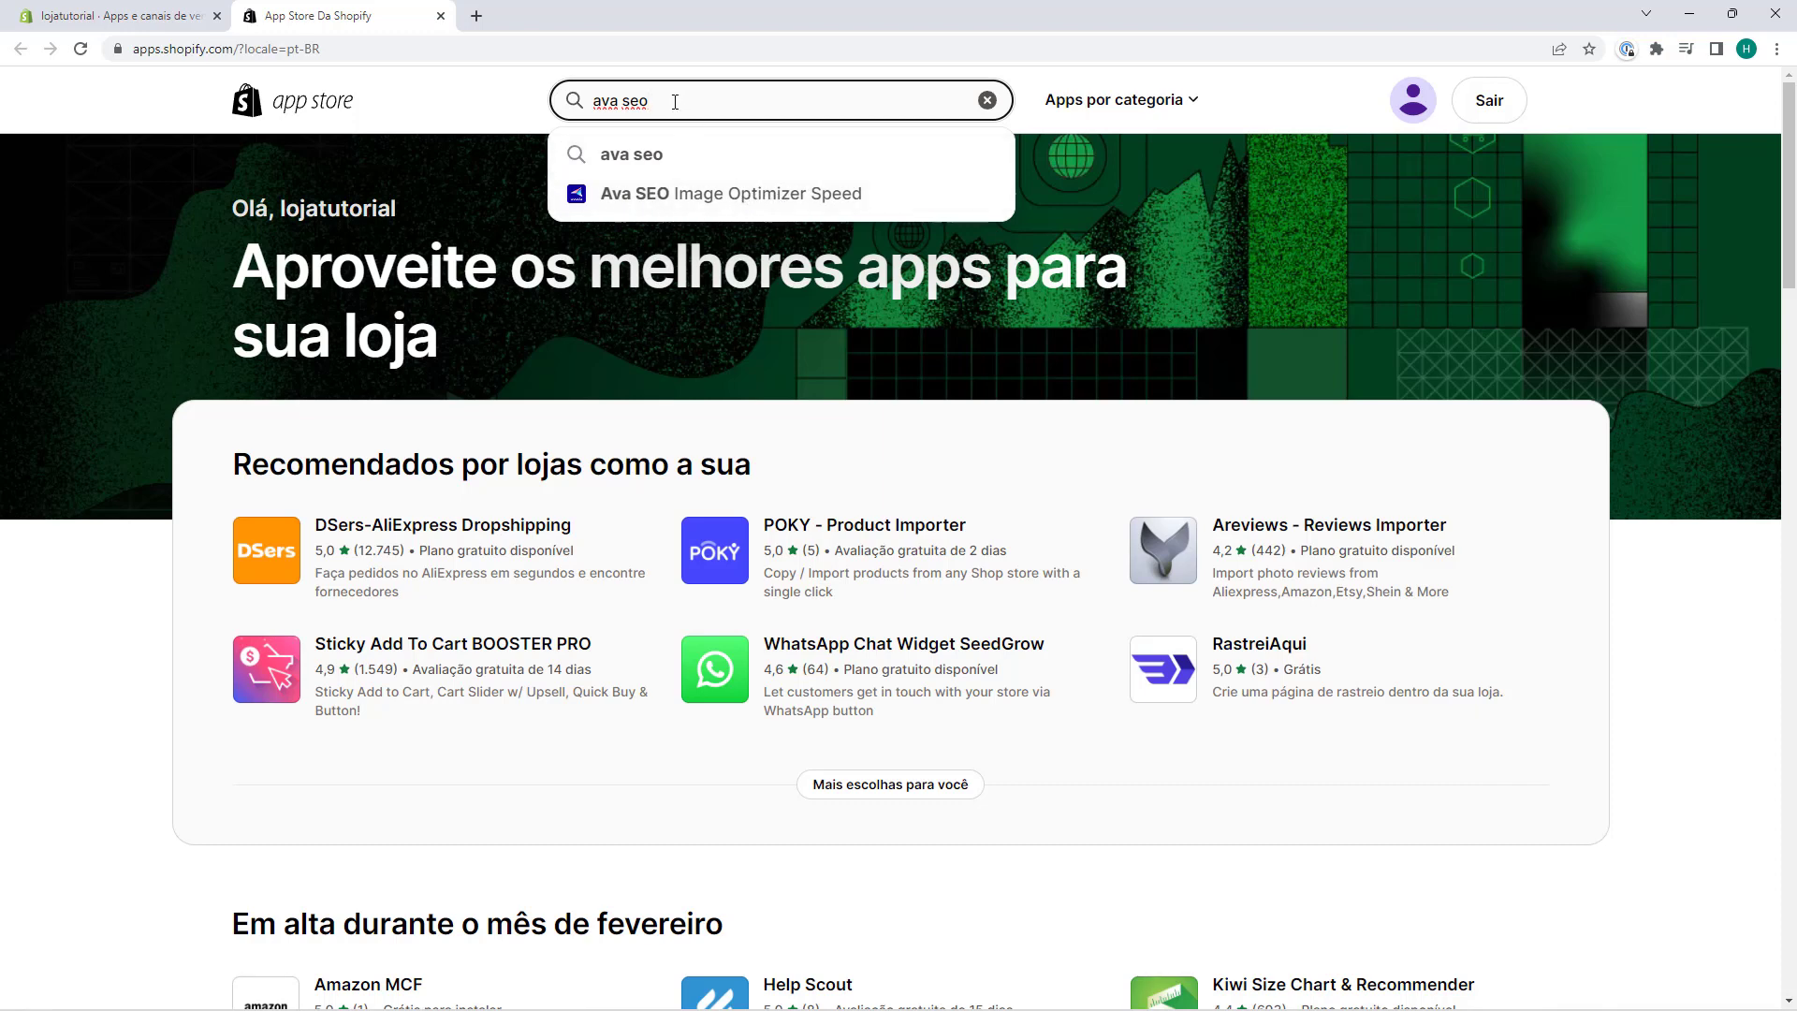
key("Return")
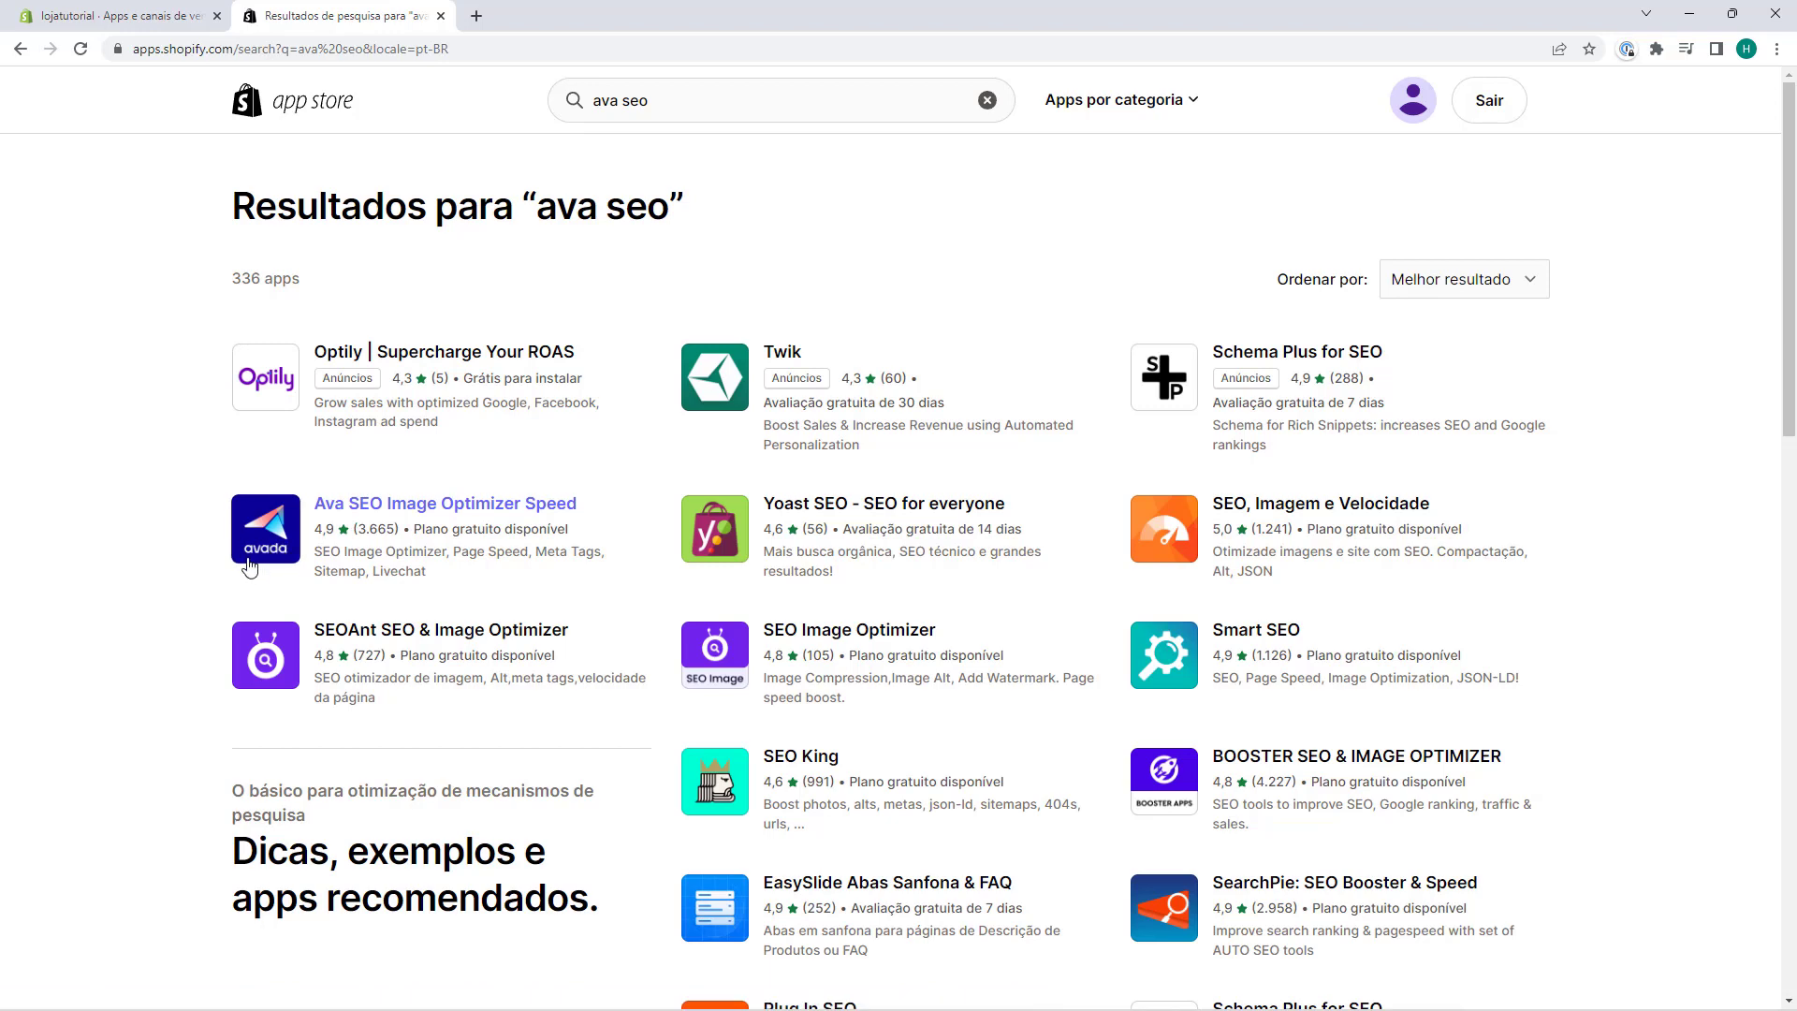
left_click(328, 511)
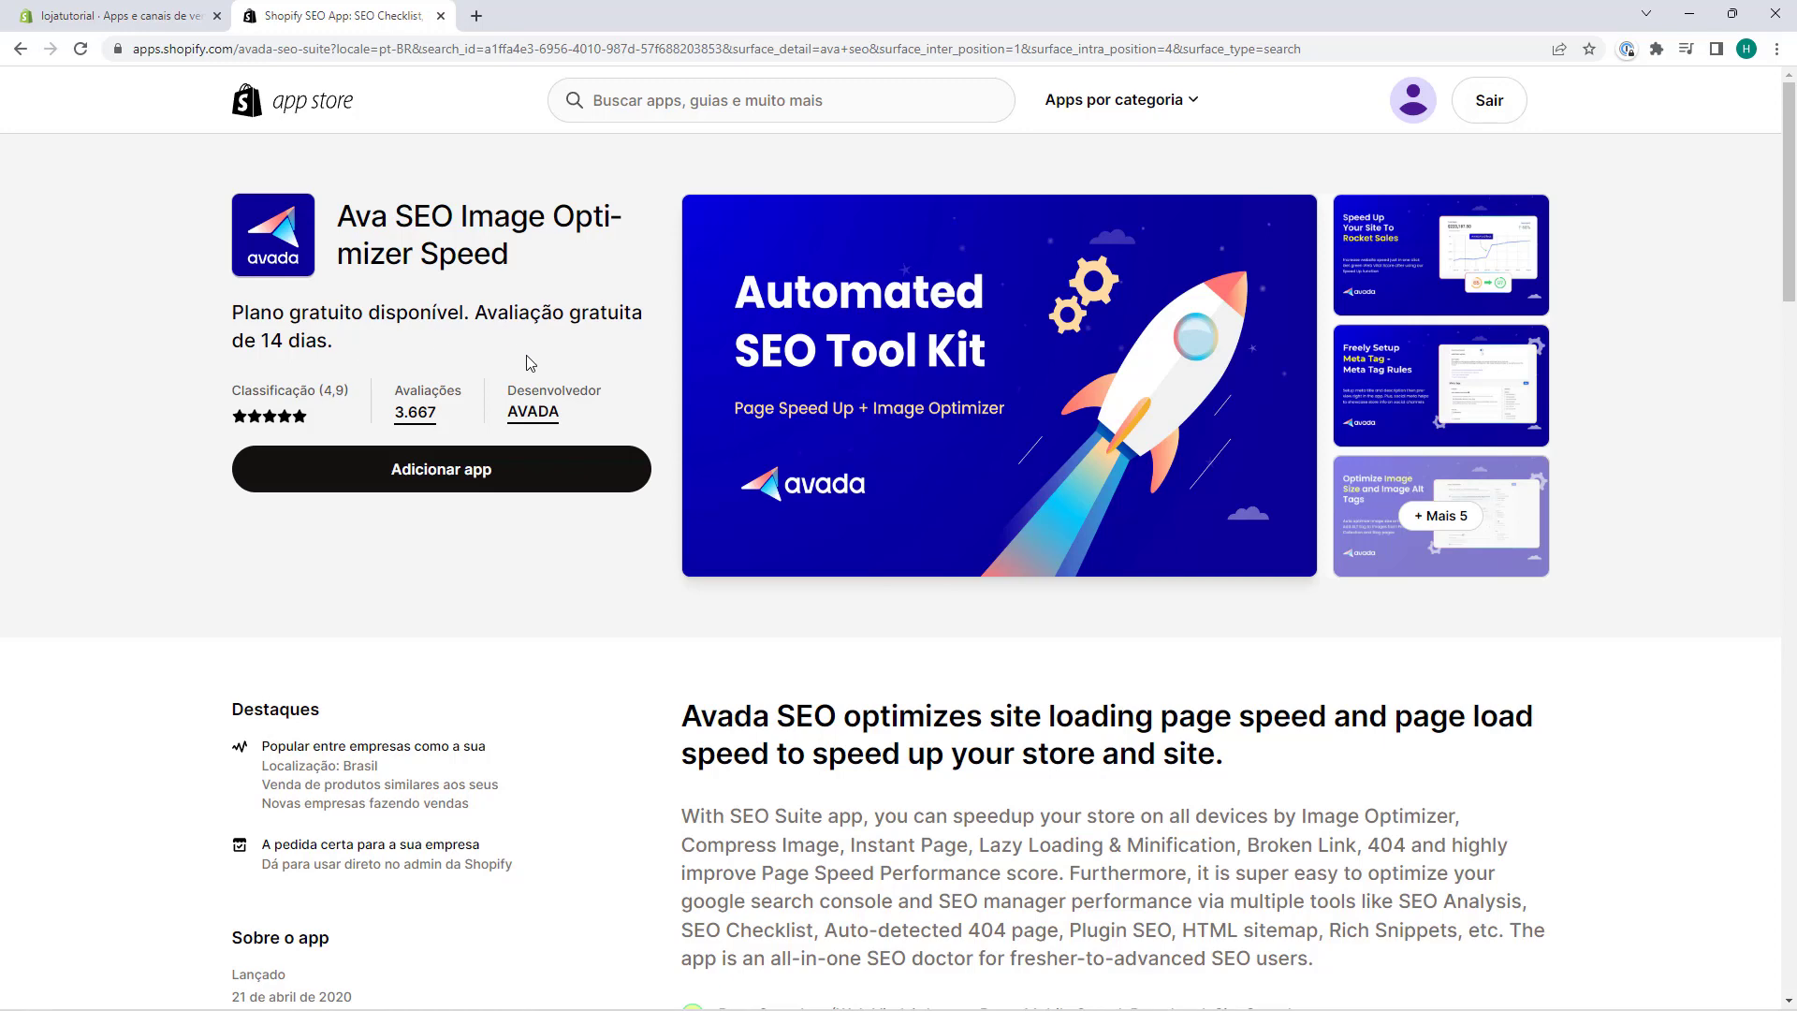
Check the pricing plans of Ava SEO Image Optimizer Speed and install the app on the store.
scroll(689, 362, "down", 9)
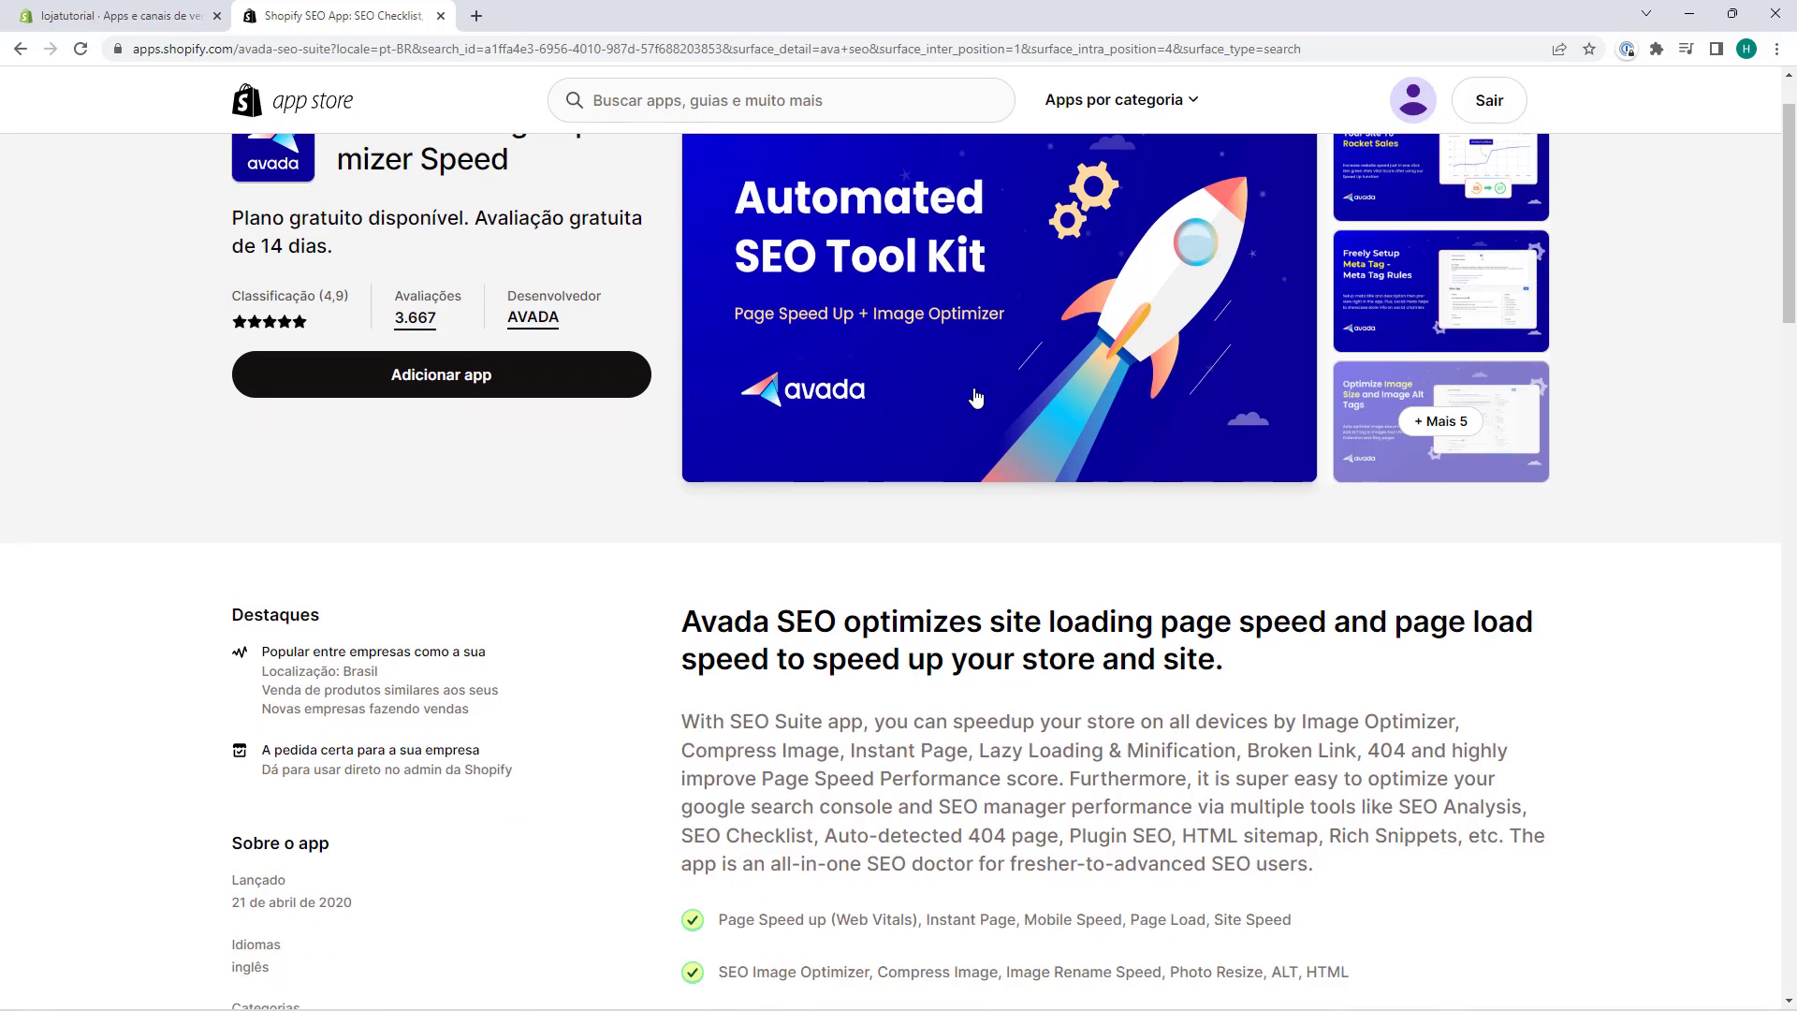
scroll(735, 358, "down", 3)
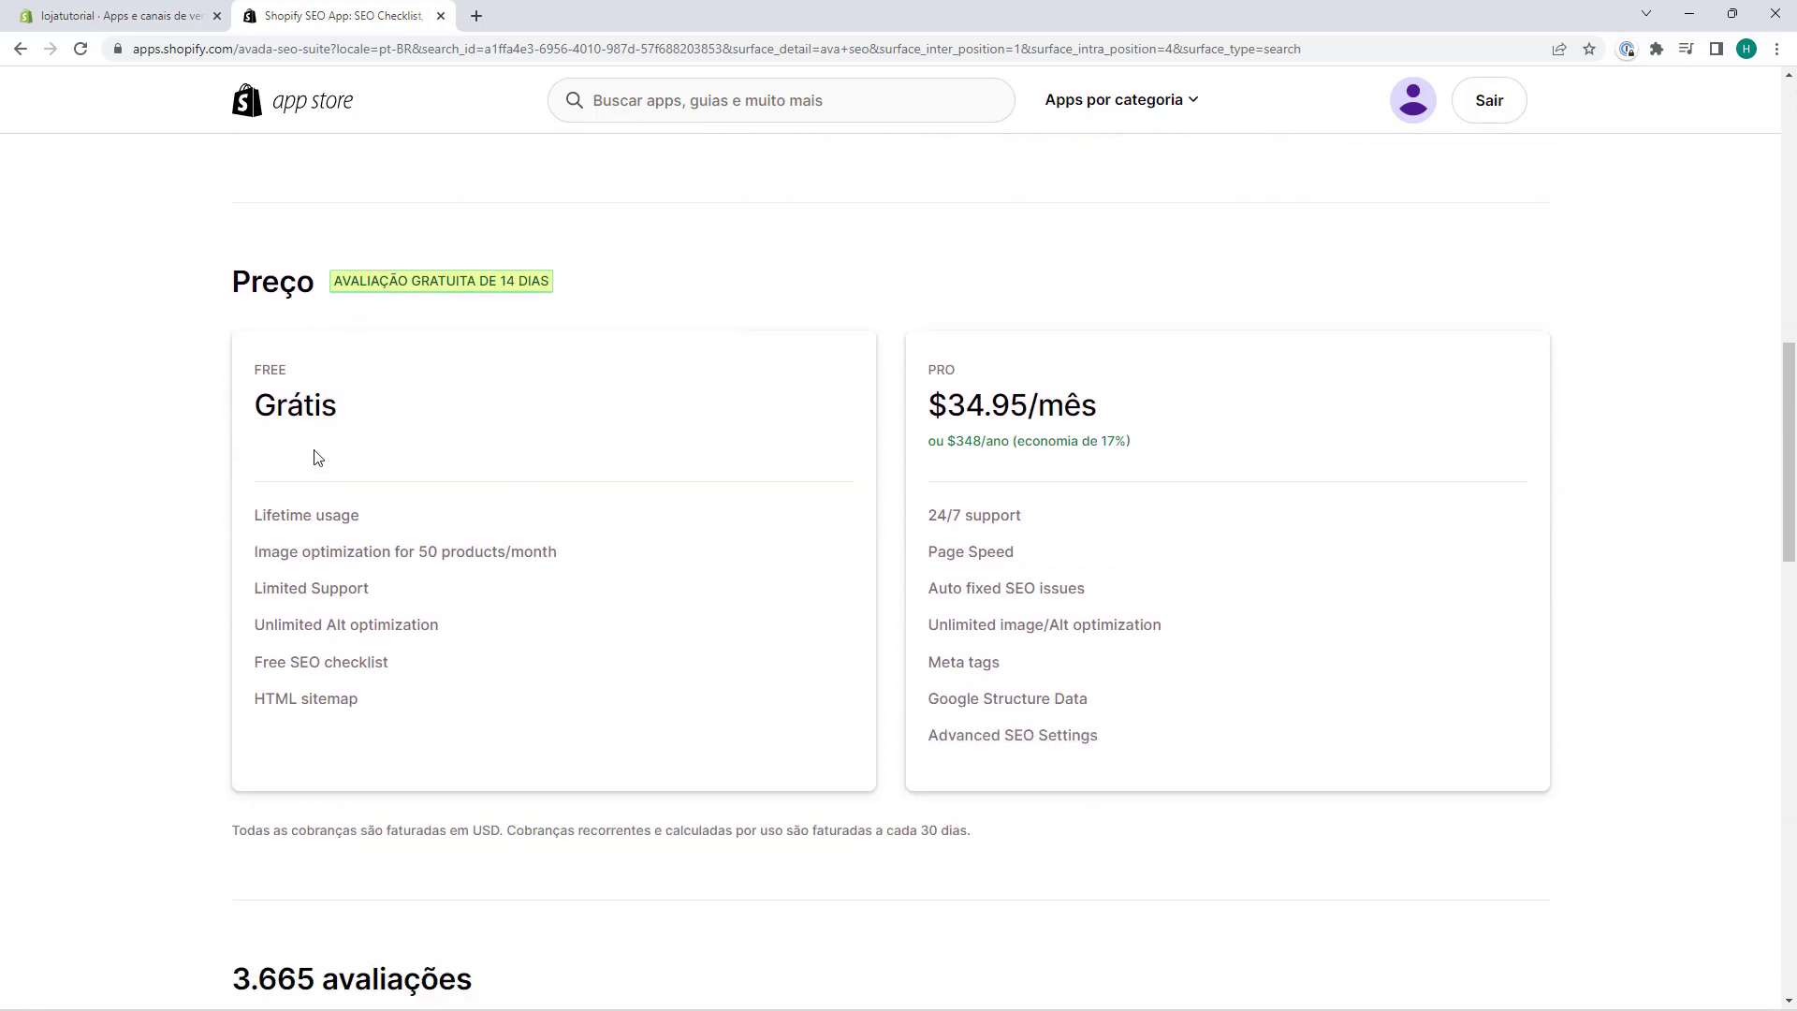
left_click_drag(253, 405, 397, 438)
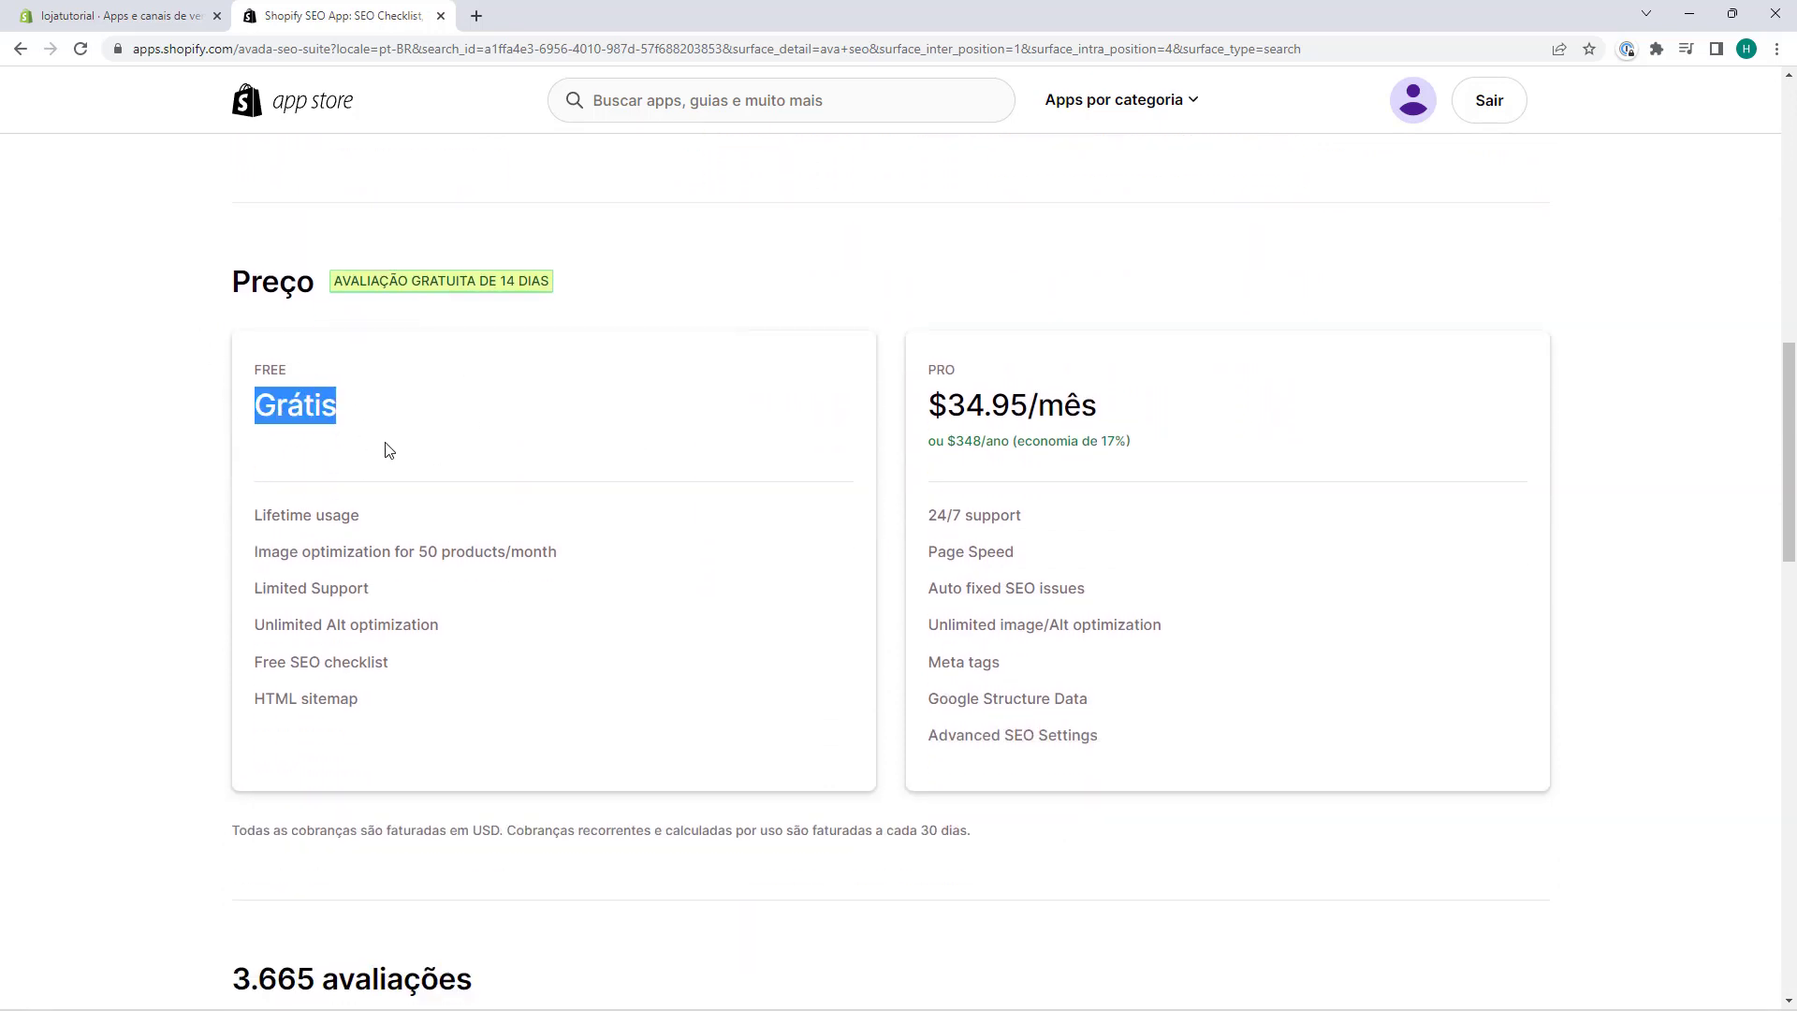
left_click(388, 450)
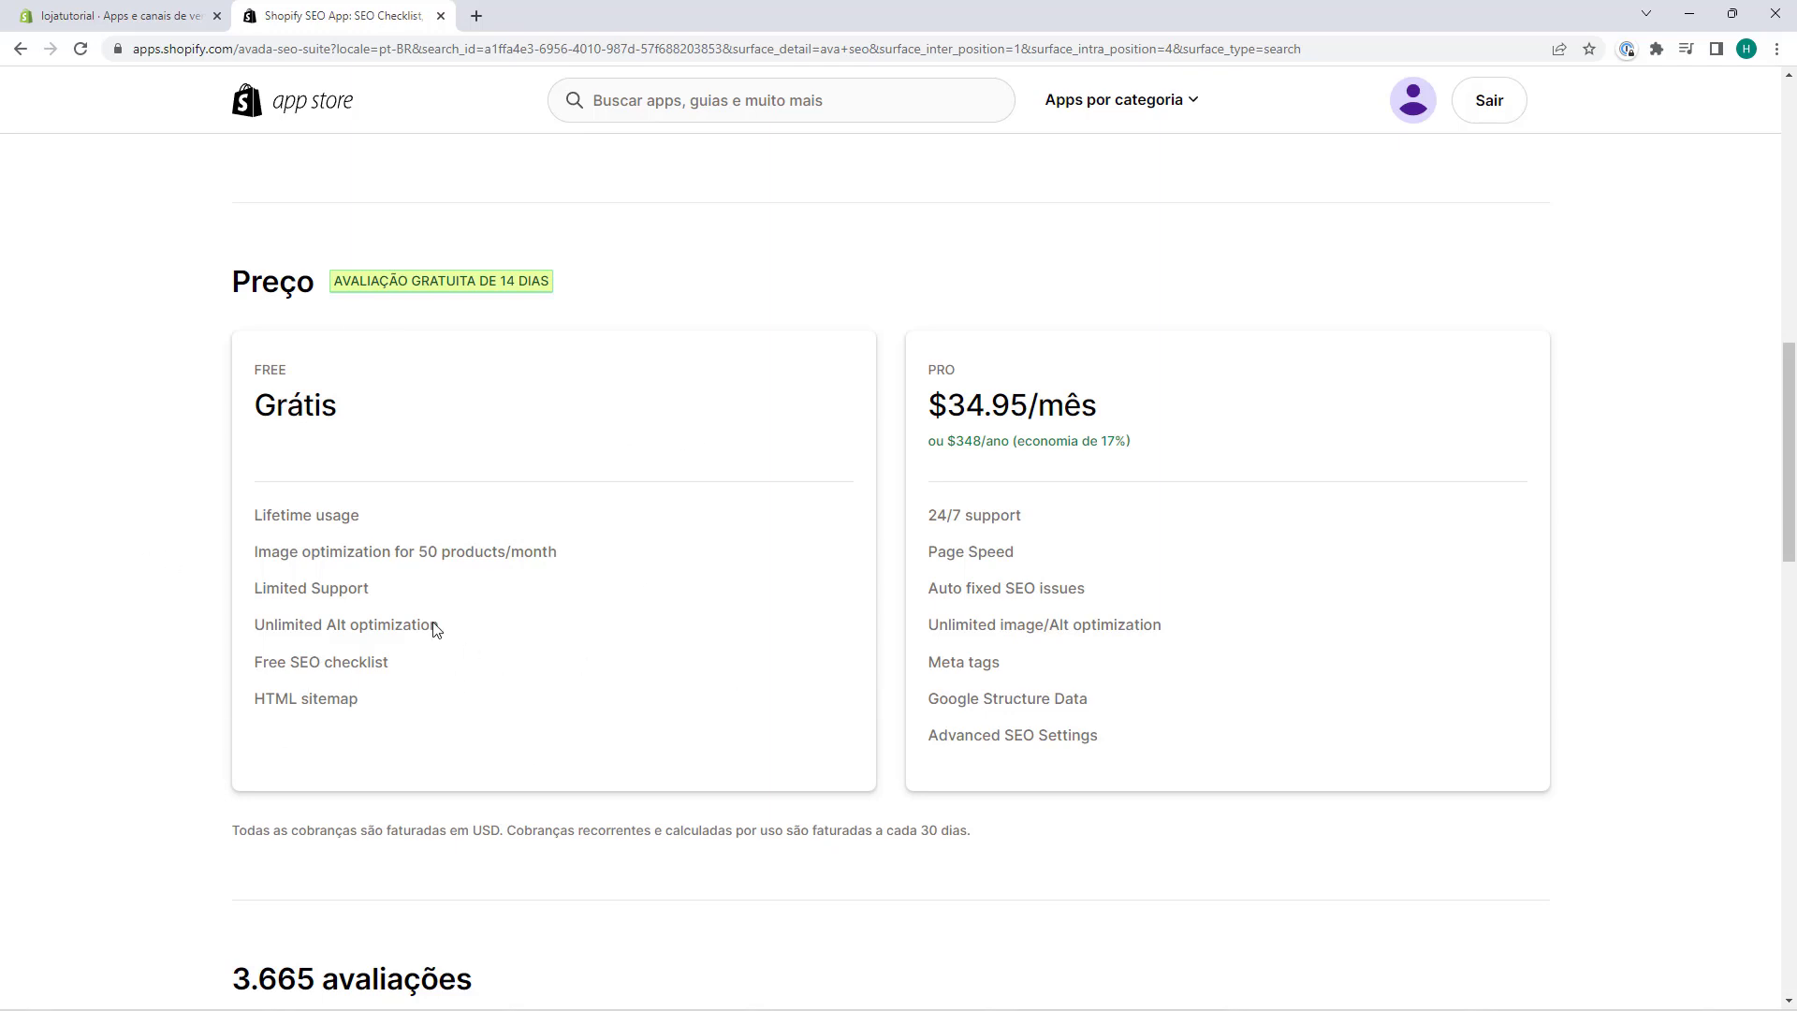
scroll(758, 686, "up", 10)
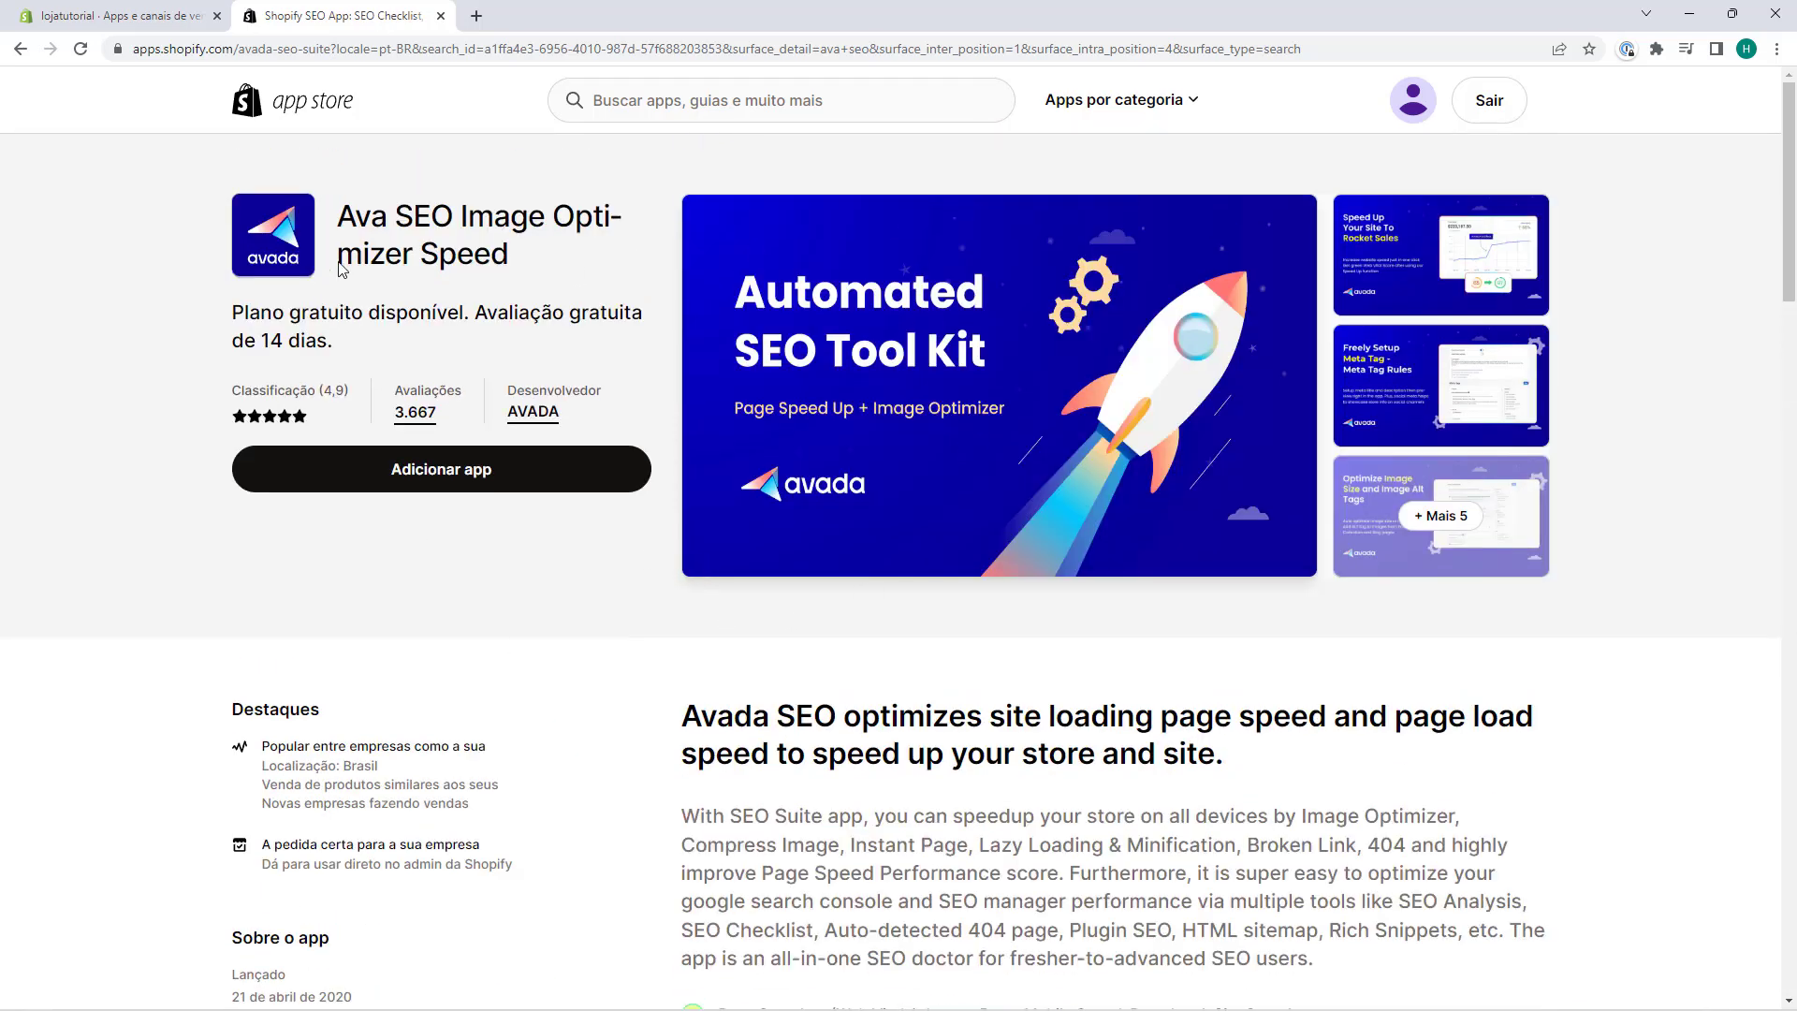
left_click(451, 488)
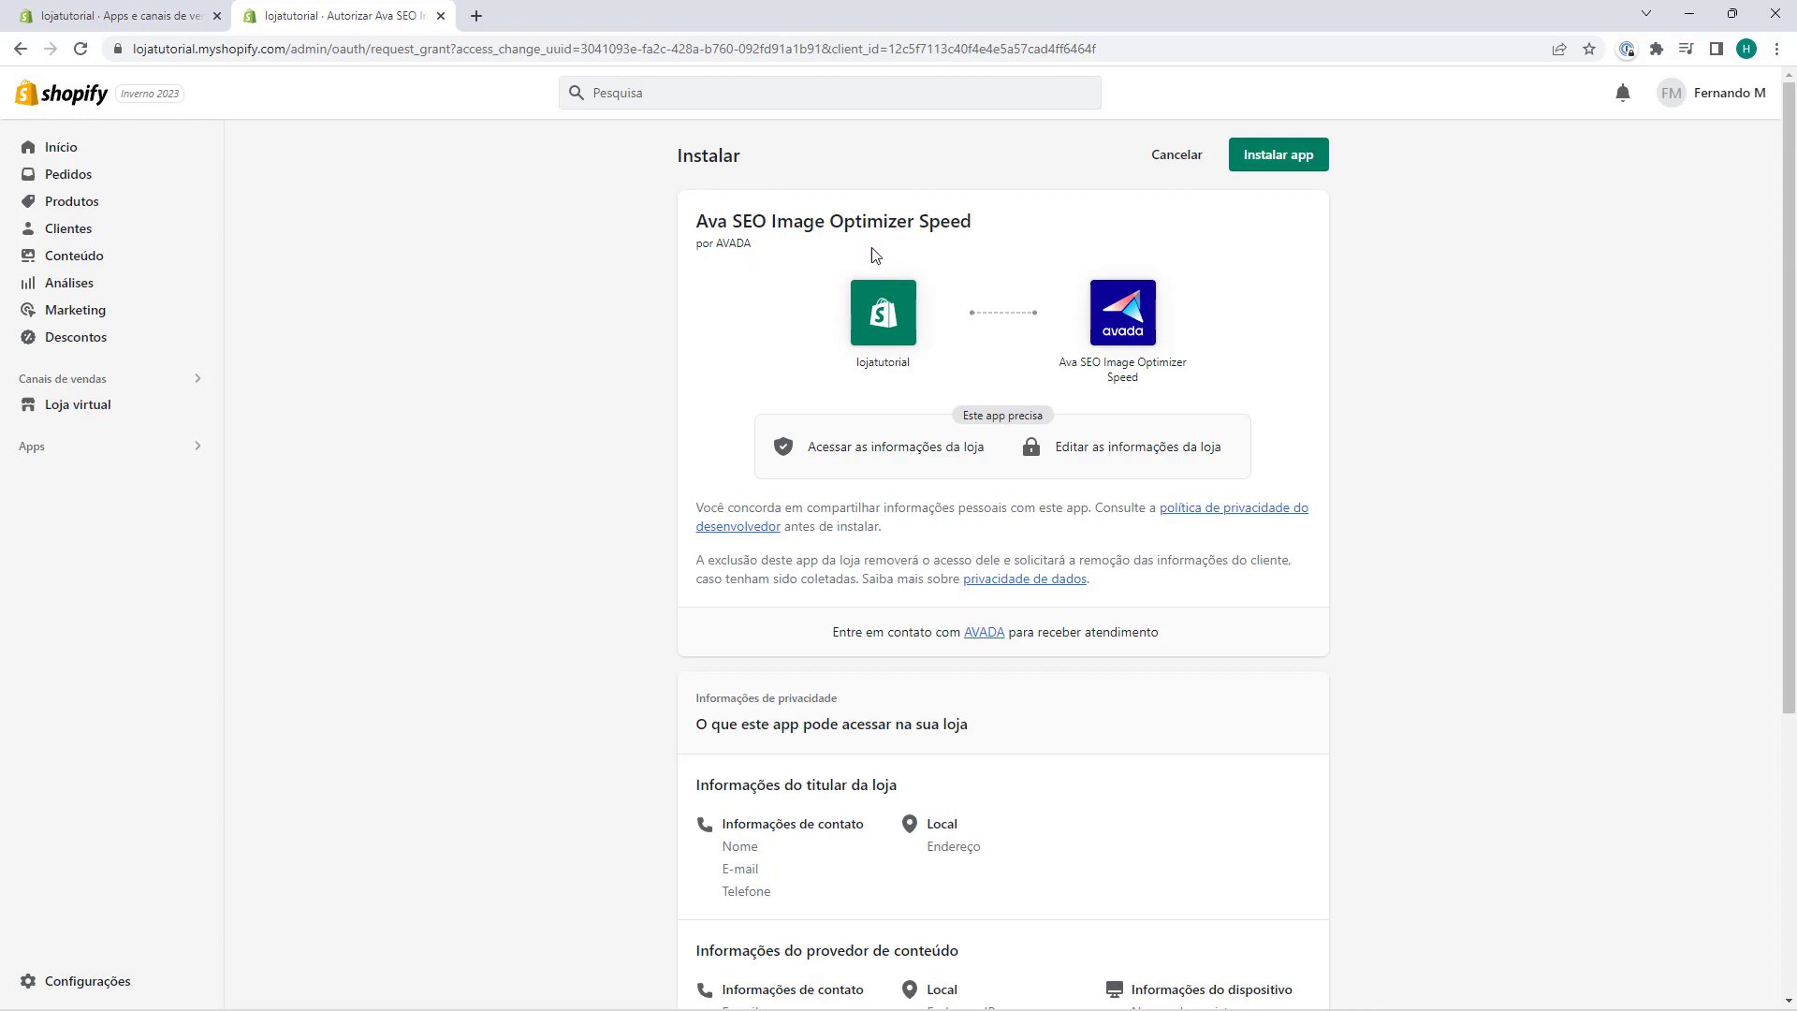
left_click(1257, 165)
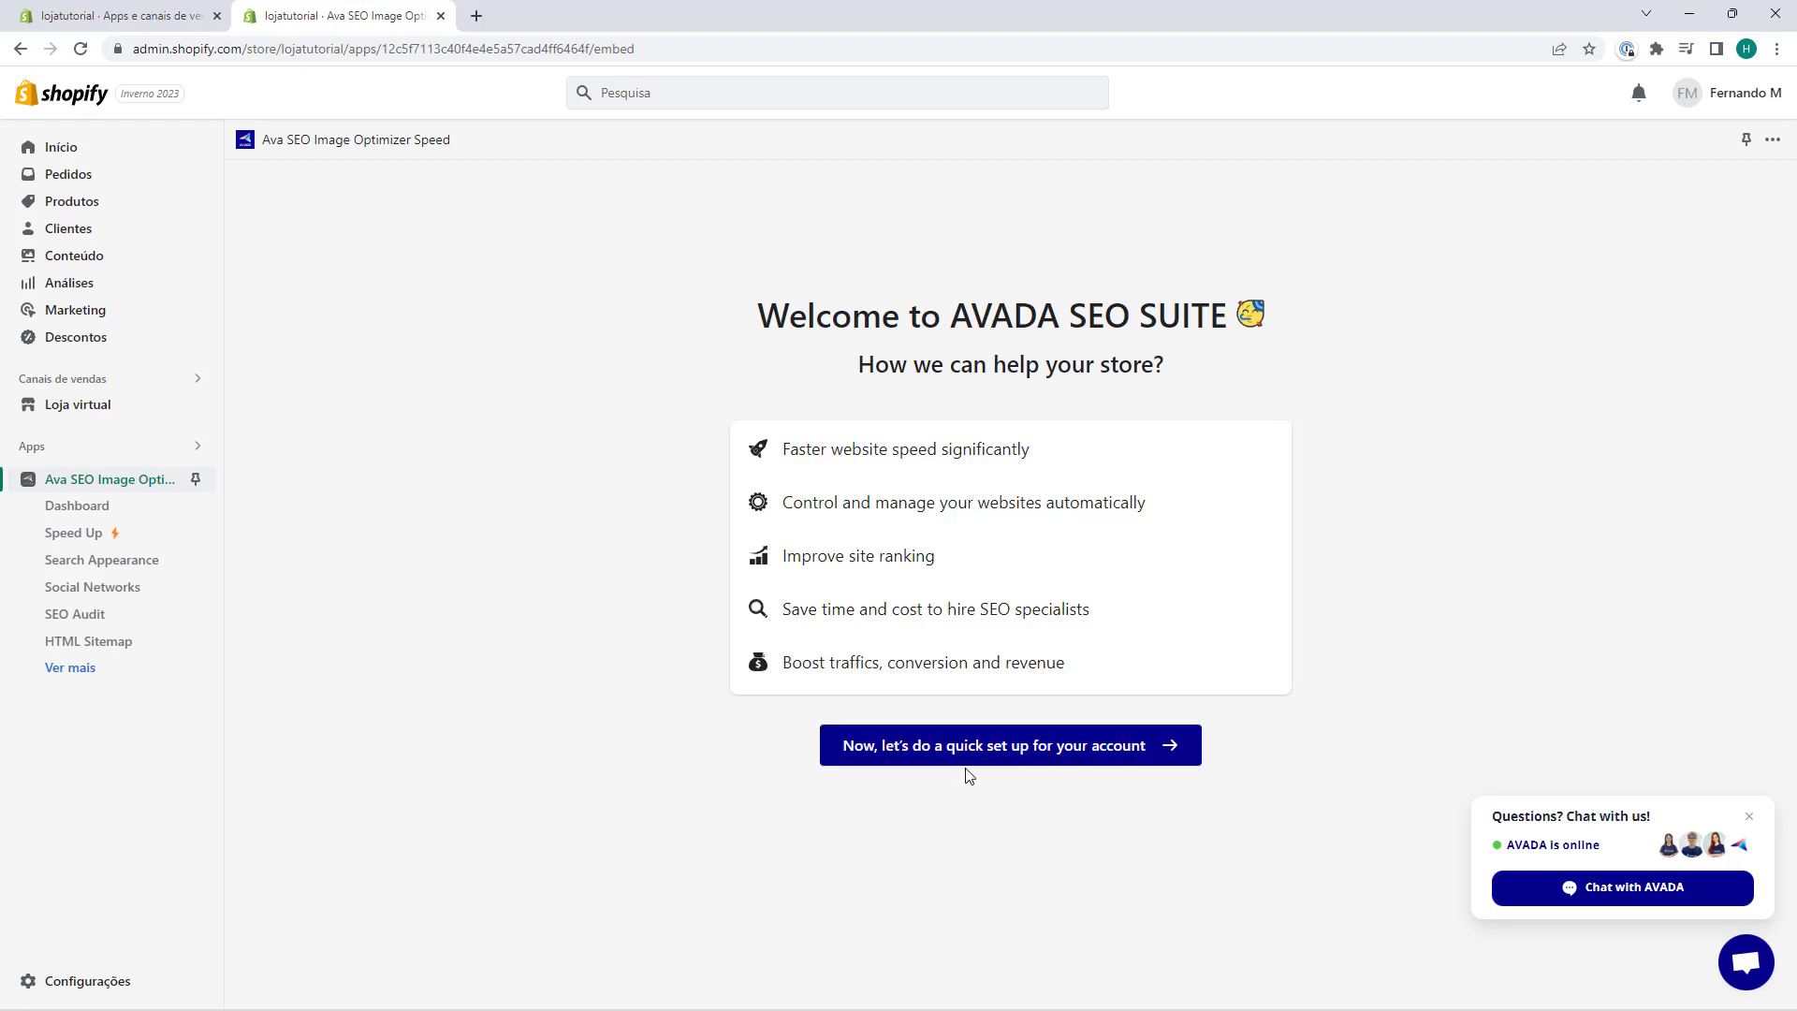
Start the quick account setup and accept the prefilled general information.
left_click(1013, 760)
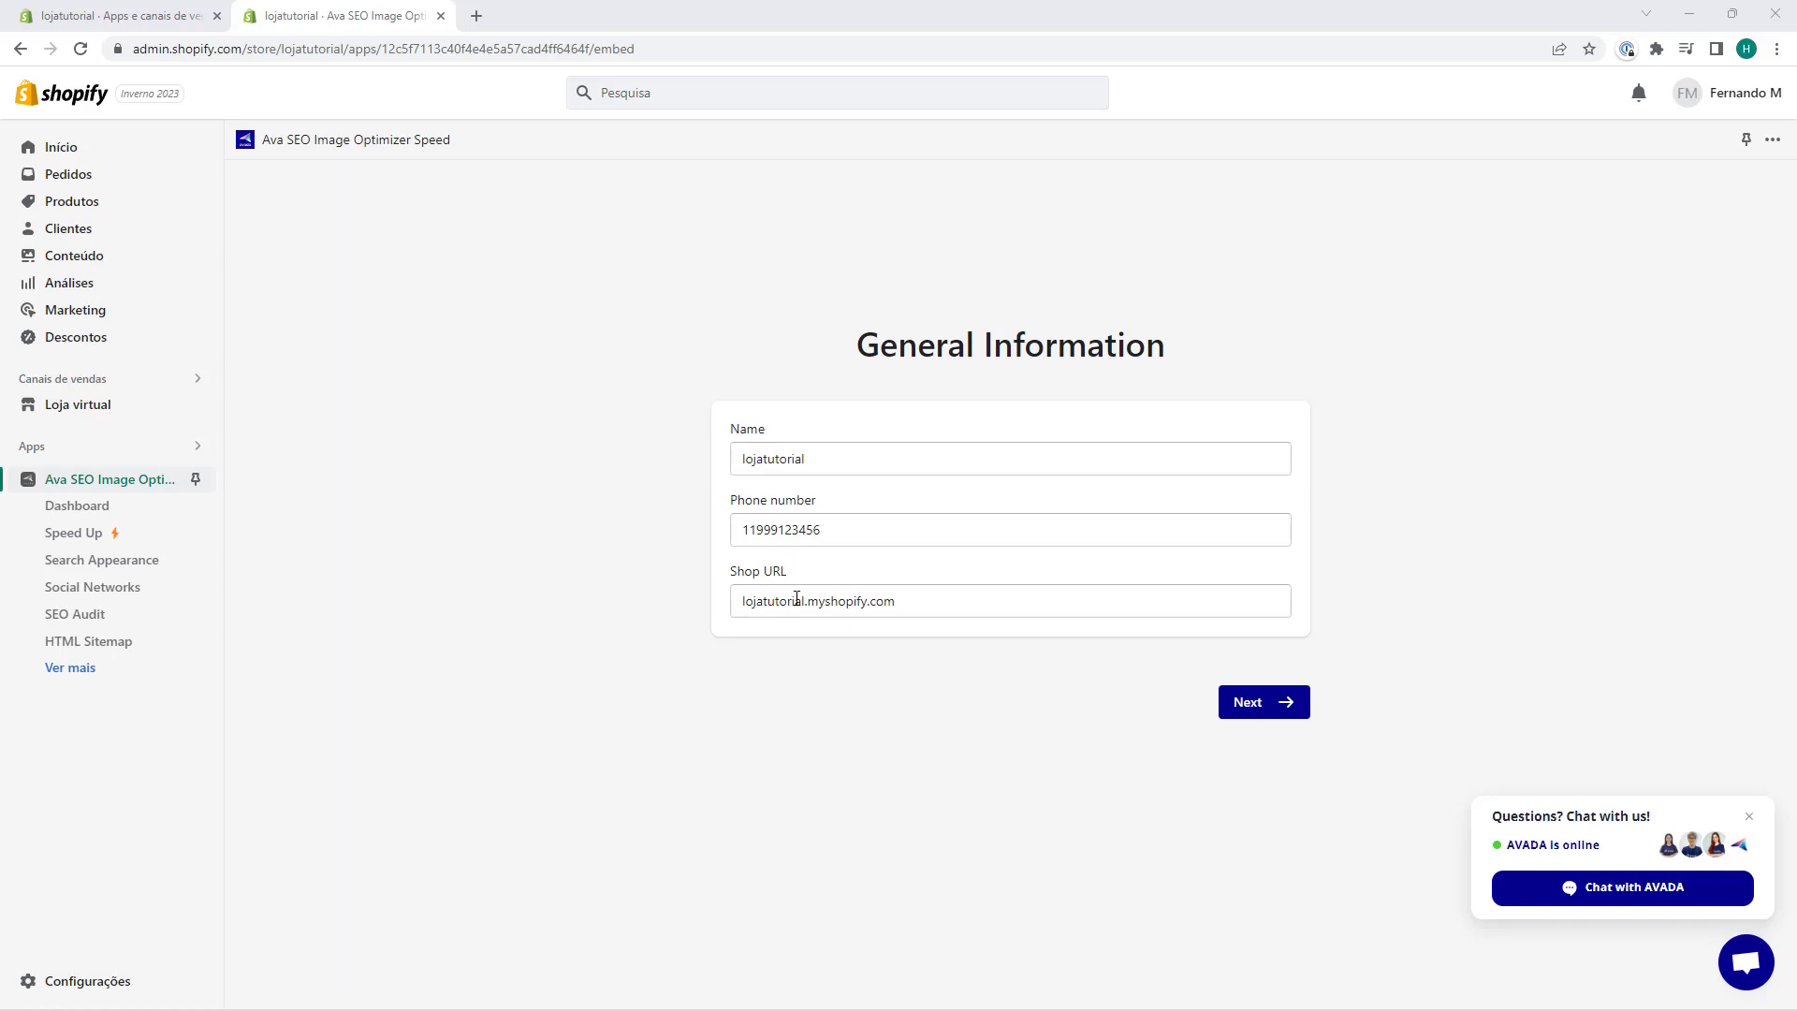
left_click(1260, 719)
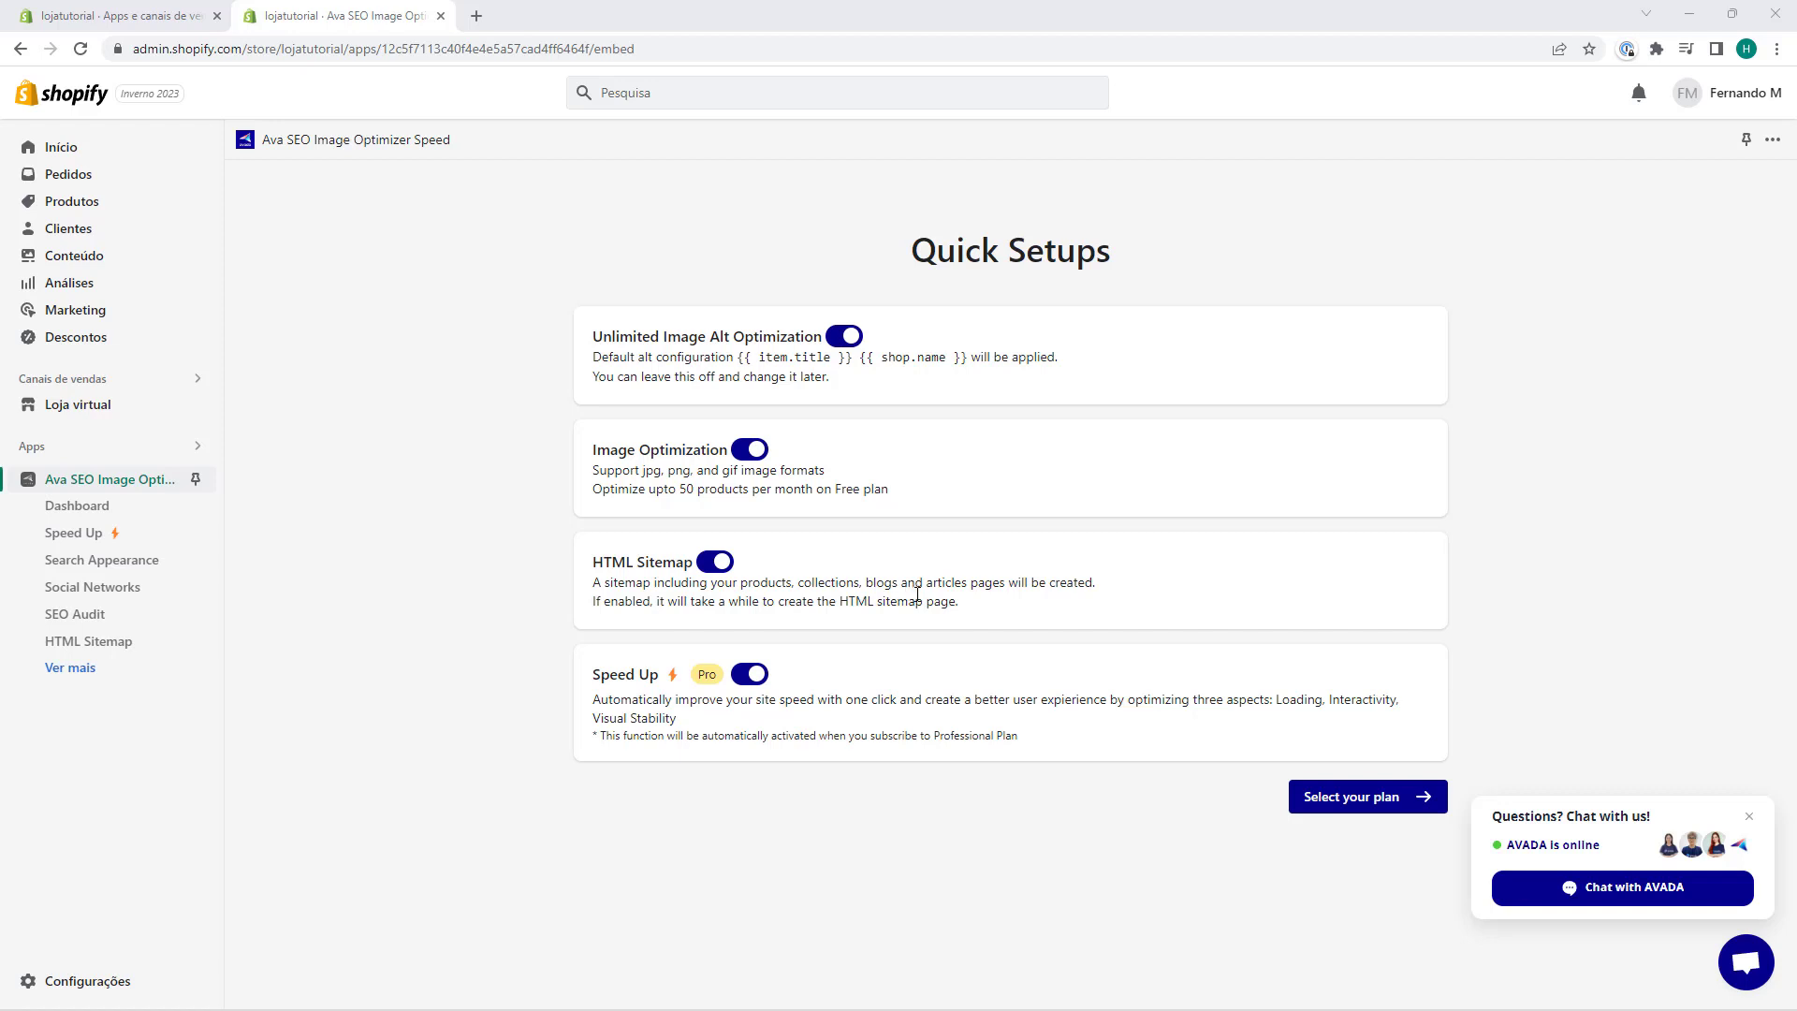
Toggle the HTML Sitemap and Speed Up options in Quick Setups and proceed to plan selection.
left_click(717, 562)
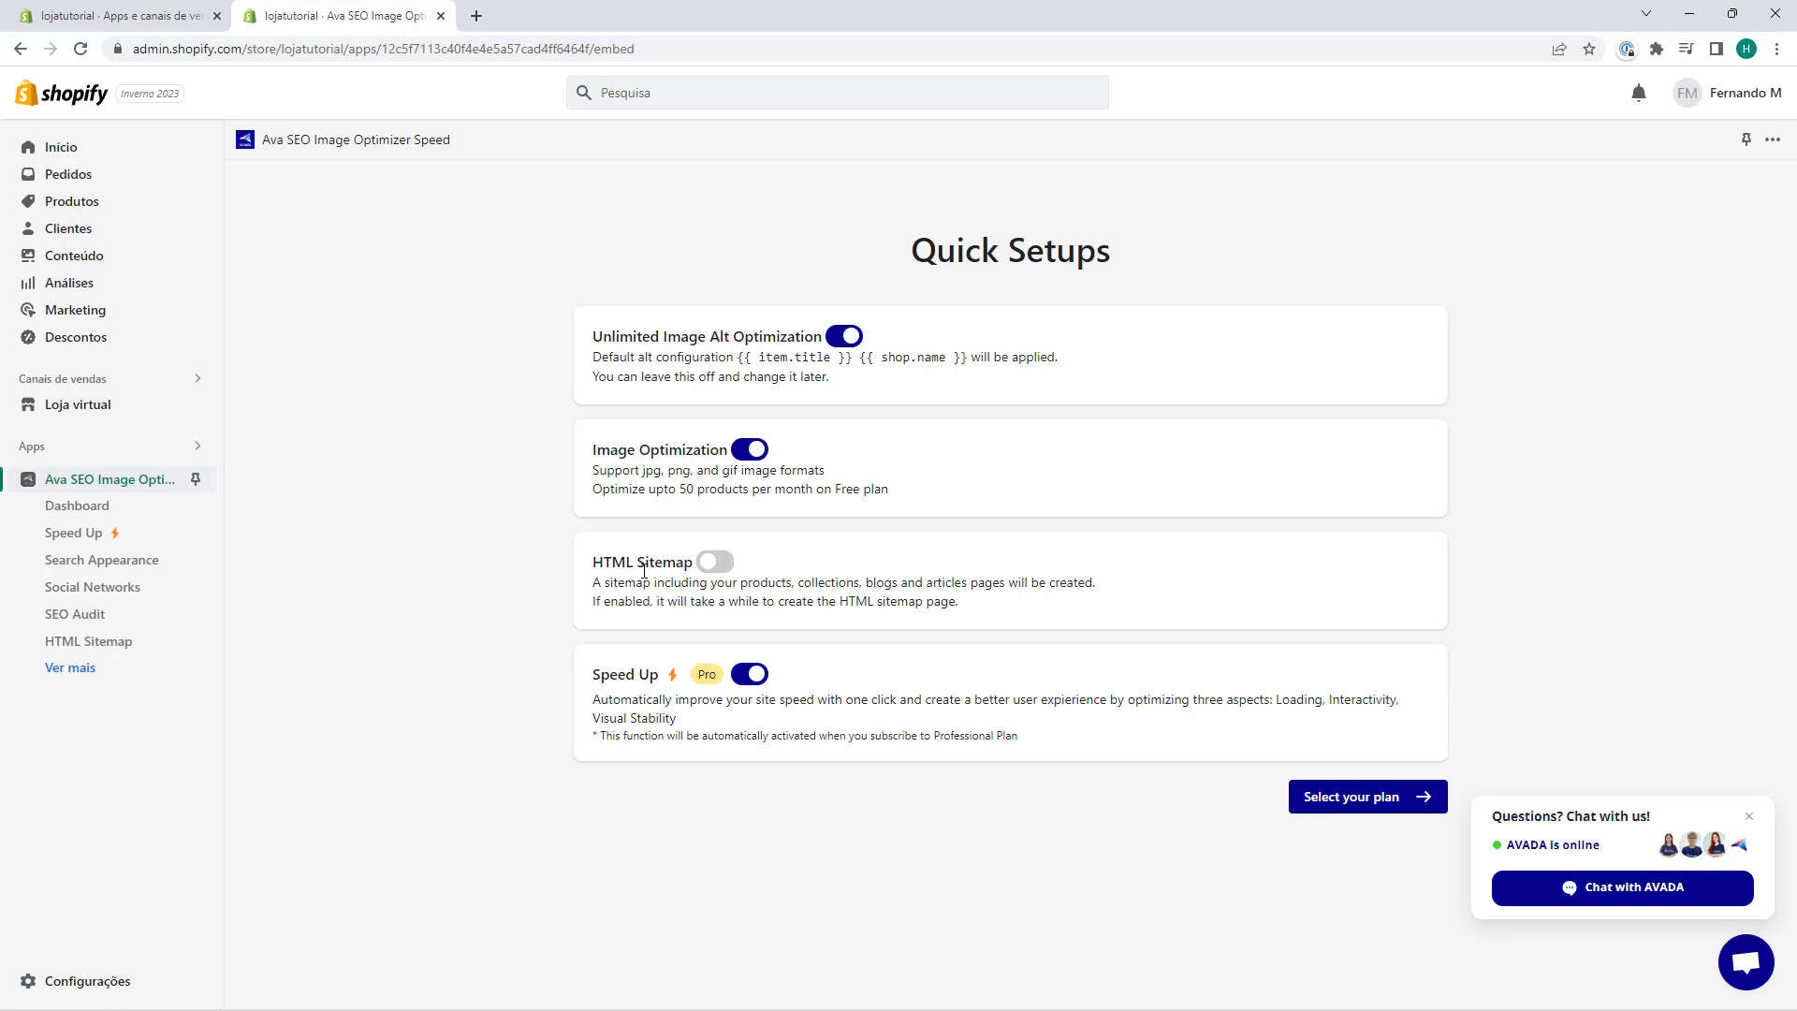
left_click(729, 562)
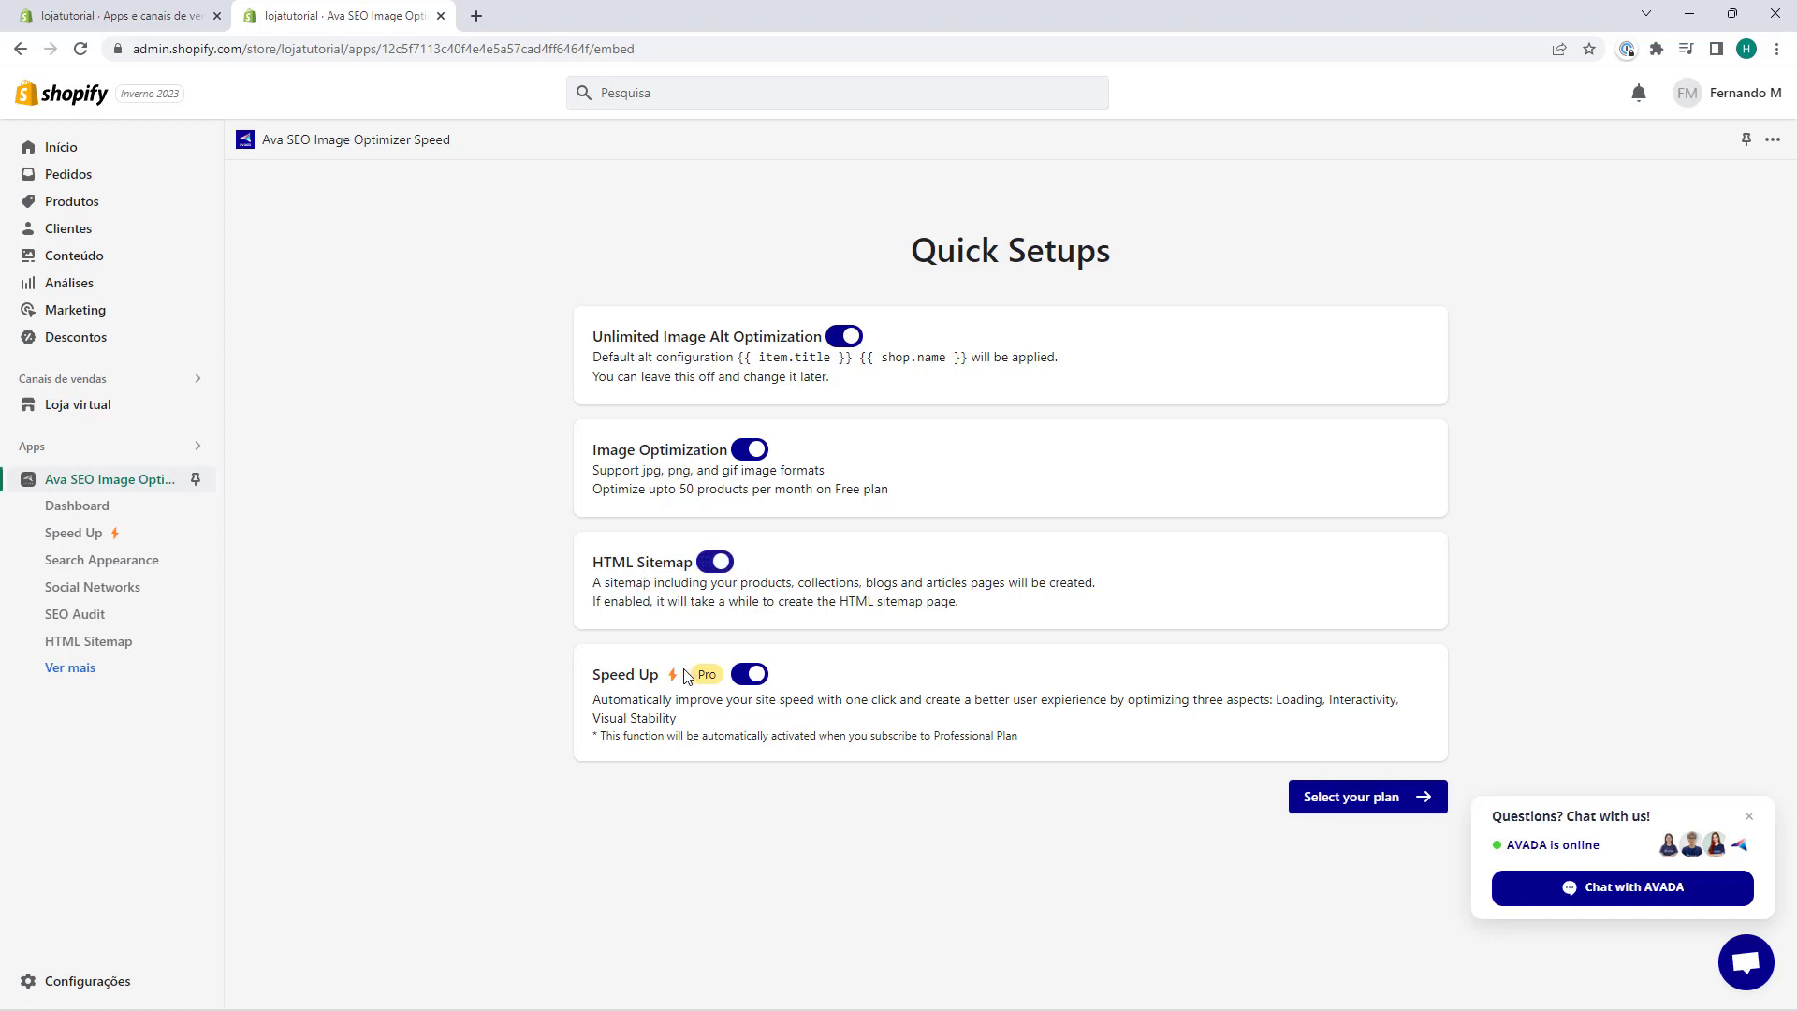
left_click(715, 562)
left_click(746, 676)
left_click(1357, 809)
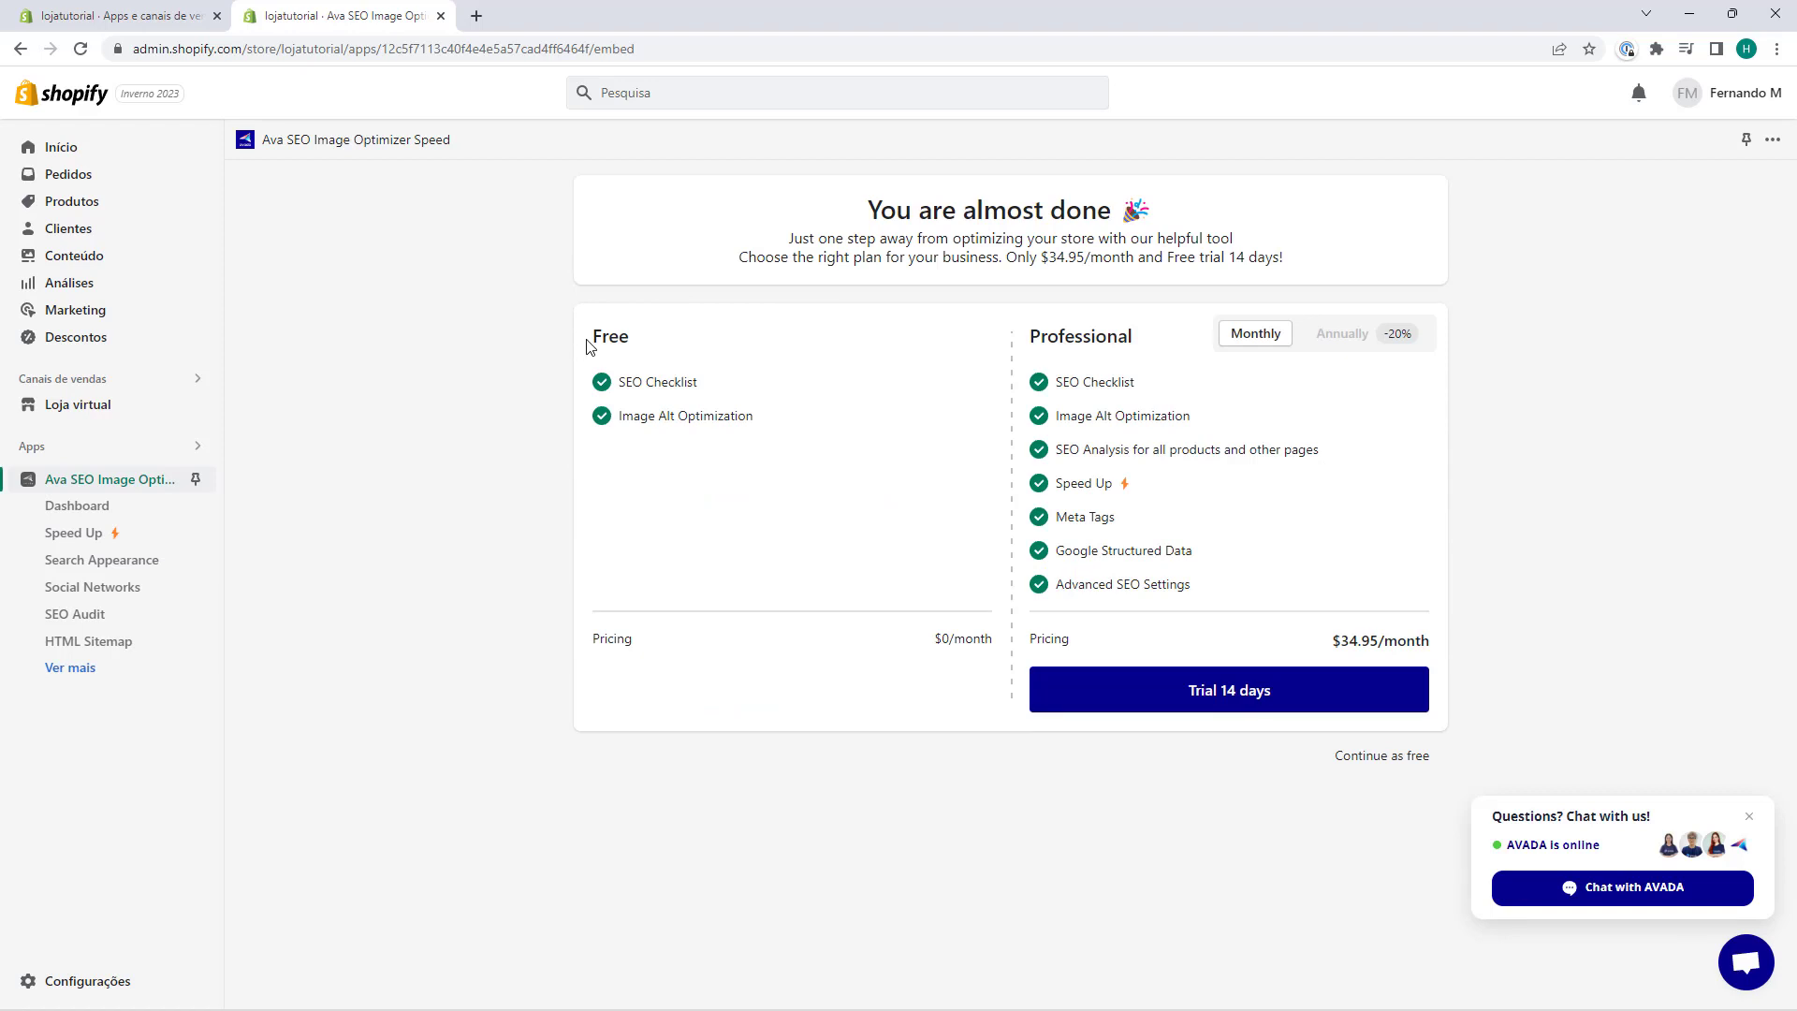
Examine the features and monthly price of the Free plan.
left_click_drag(590, 345, 654, 345)
left_click(642, 377)
left_click_drag(622, 385, 641, 384)
left_click(641, 388)
left_click_drag(622, 420, 690, 422)
double_click(596, 643)
left_click(808, 649)
double_click(939, 644)
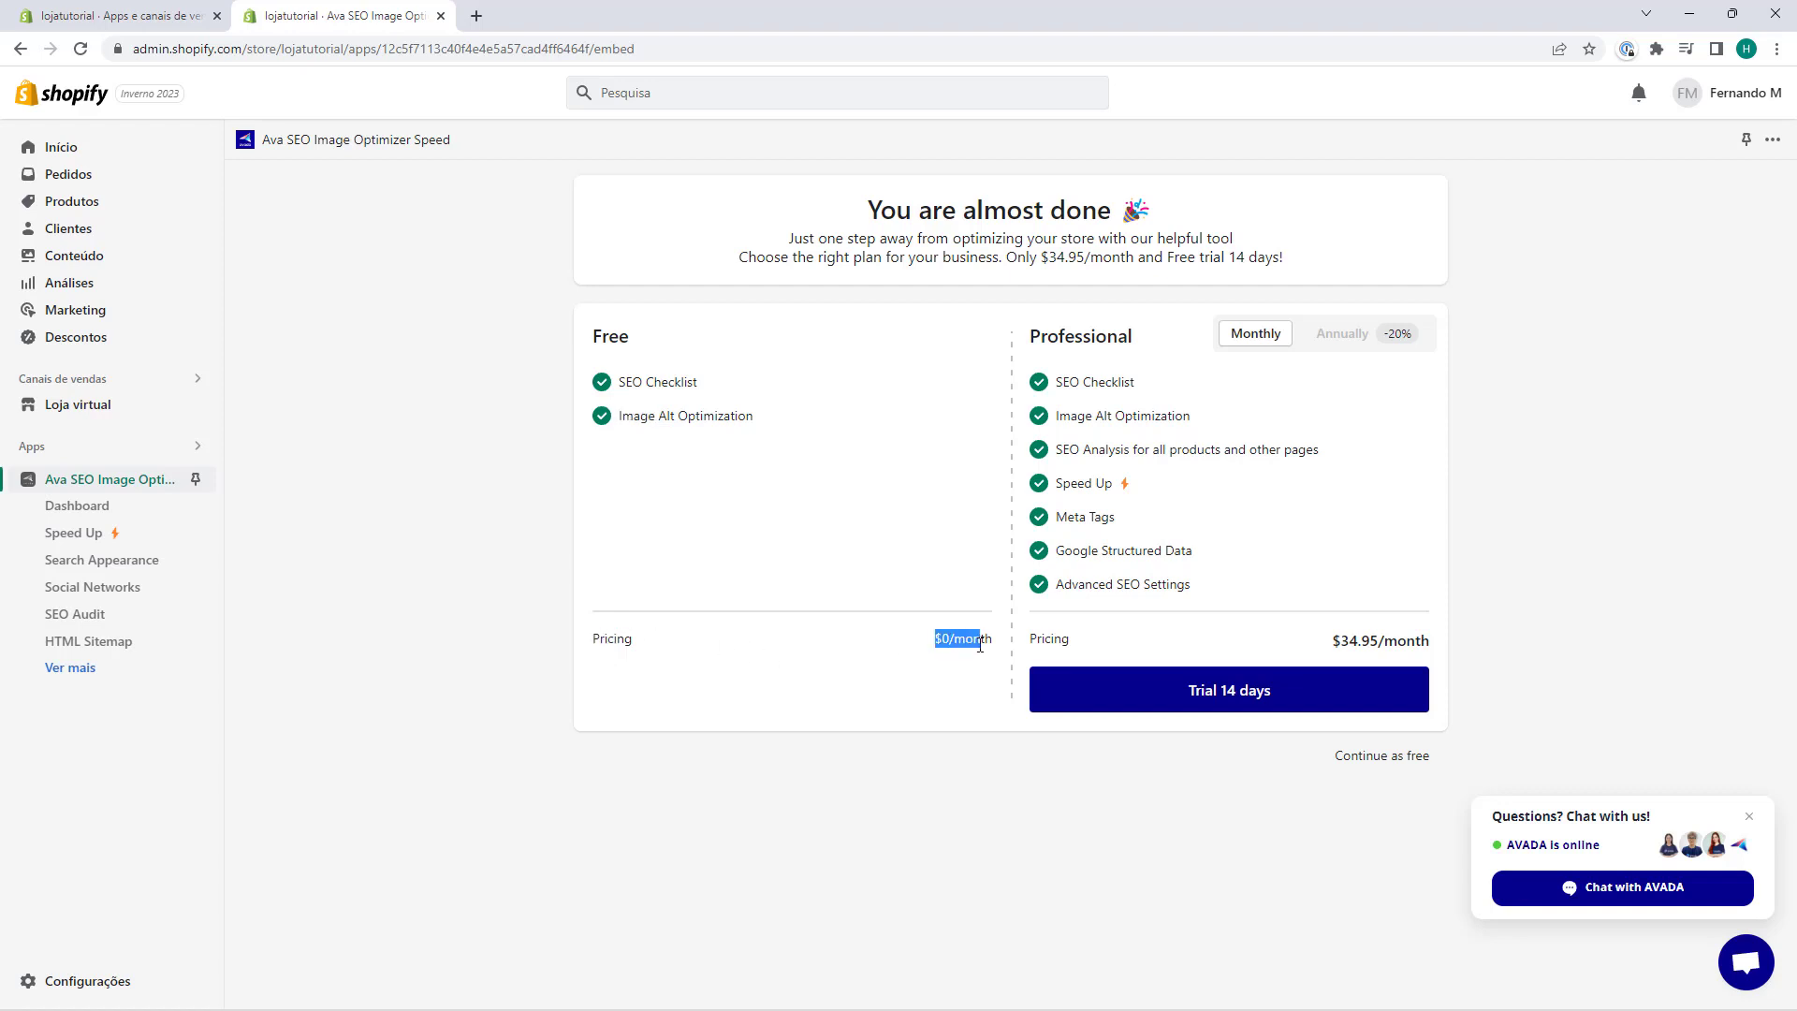
left_click(800, 642)
Examine the features and monthly price of the Professional plan.
left_click_drag(1058, 382, 1112, 421)
left_click(1078, 446)
triple_click(1061, 485)
left_click(1130, 479)
left_click_drag(1054, 521, 1119, 521)
left_click(1123, 528)
left_click_drag(1057, 586, 1161, 587)
left_click(1115, 589)
left_click_drag(1358, 642, 1144, 639)
left_click_drag(1328, 646, 1365, 644)
left_click(1532, 571)
Continue with the Free plan and dismiss the promotional discount offer.
left_click(1377, 766)
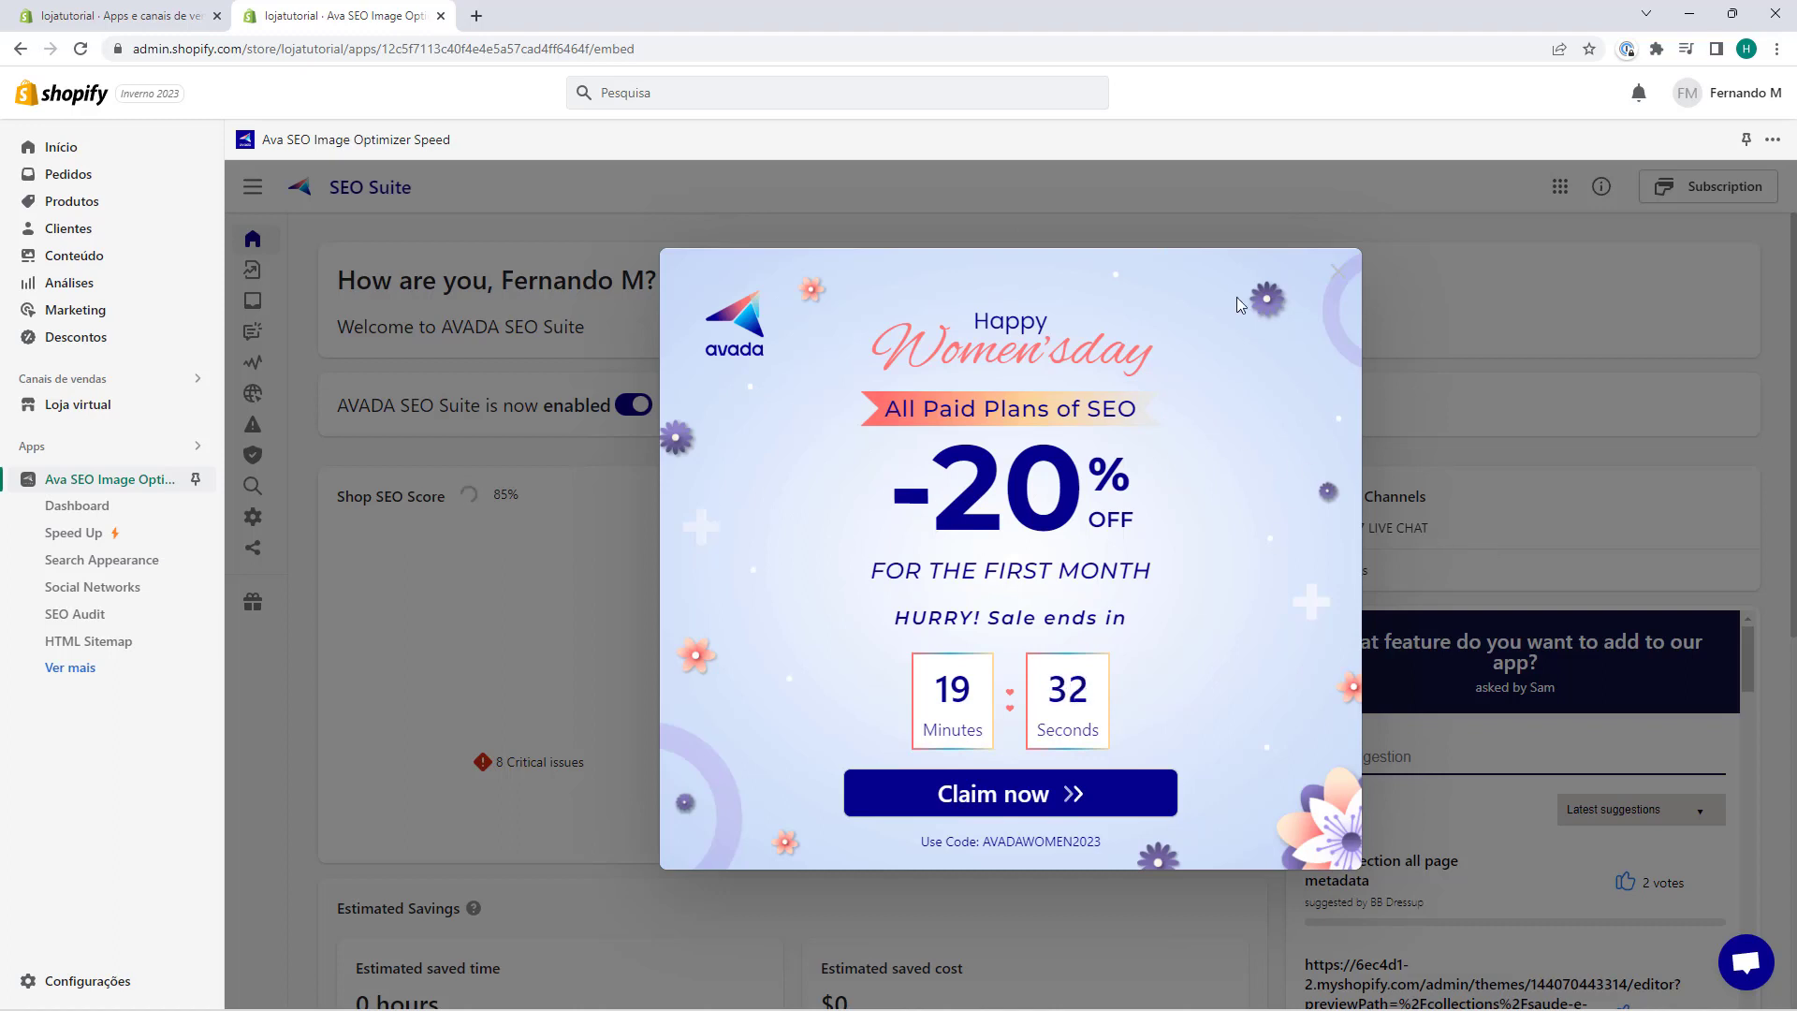
left_click(1335, 277)
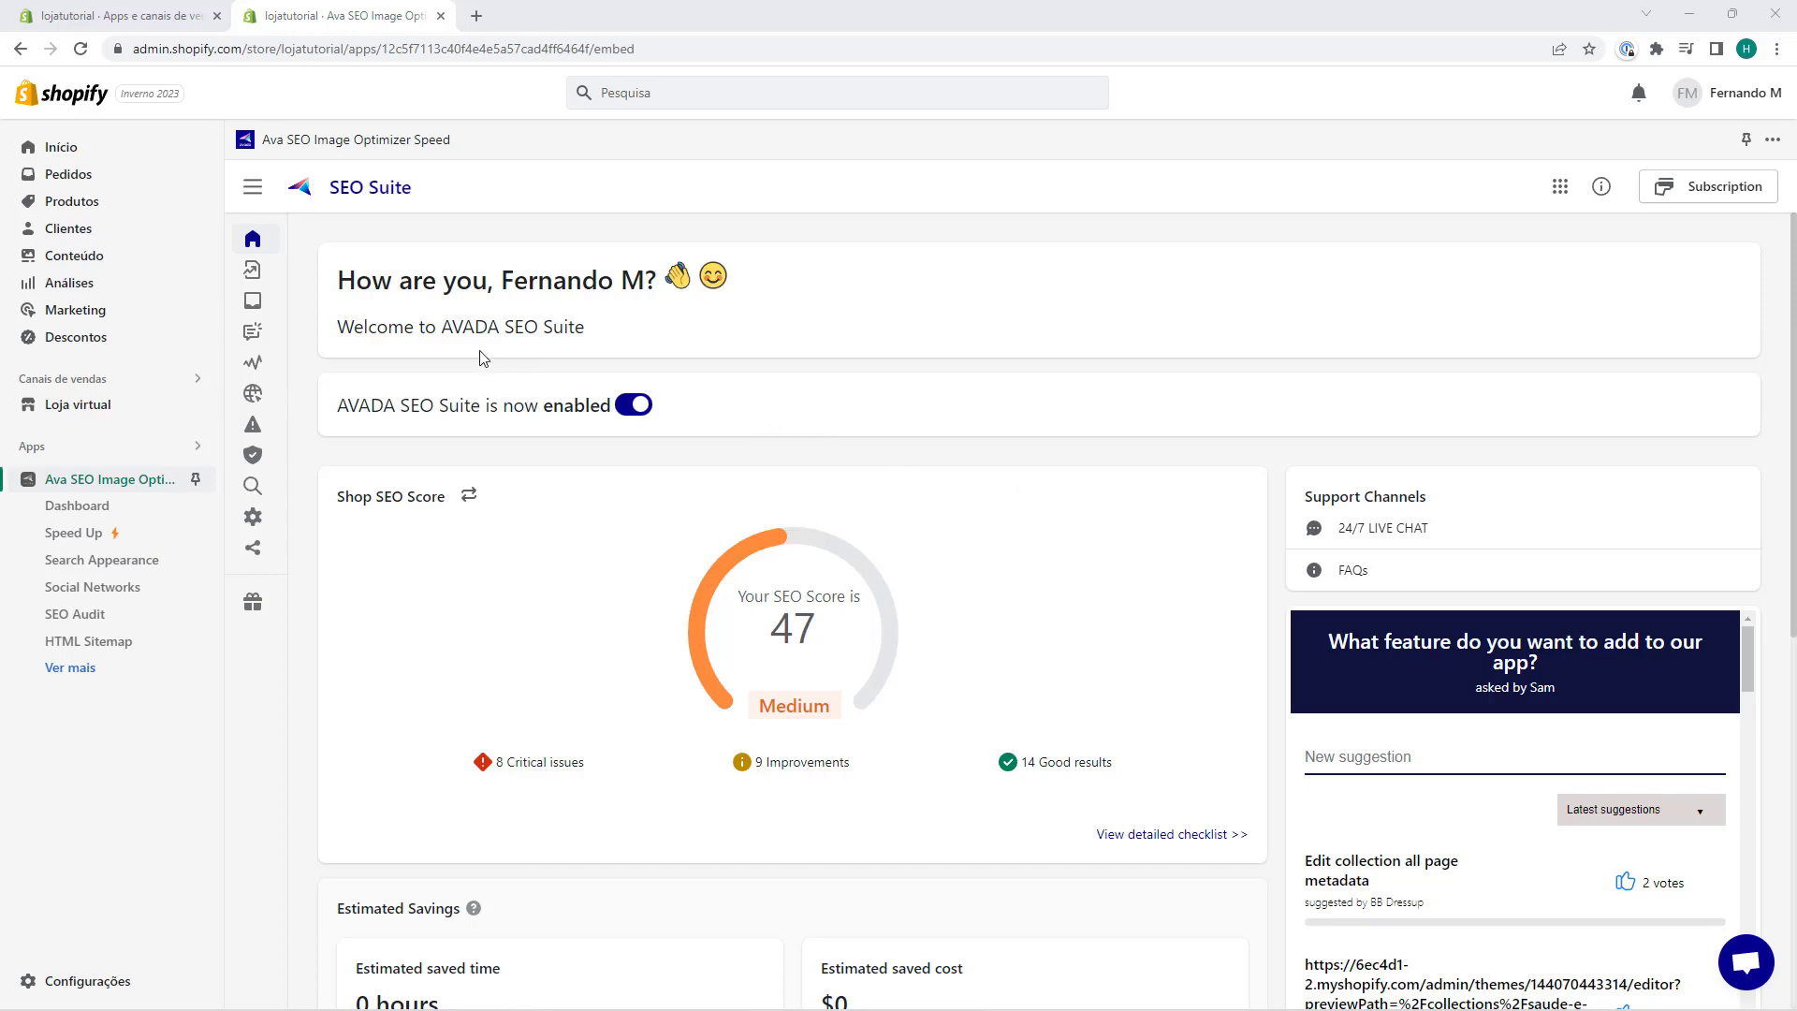
Open the Image Optimization page in the Speed Up section of SEO Suite.
mouse_move(285, 242)
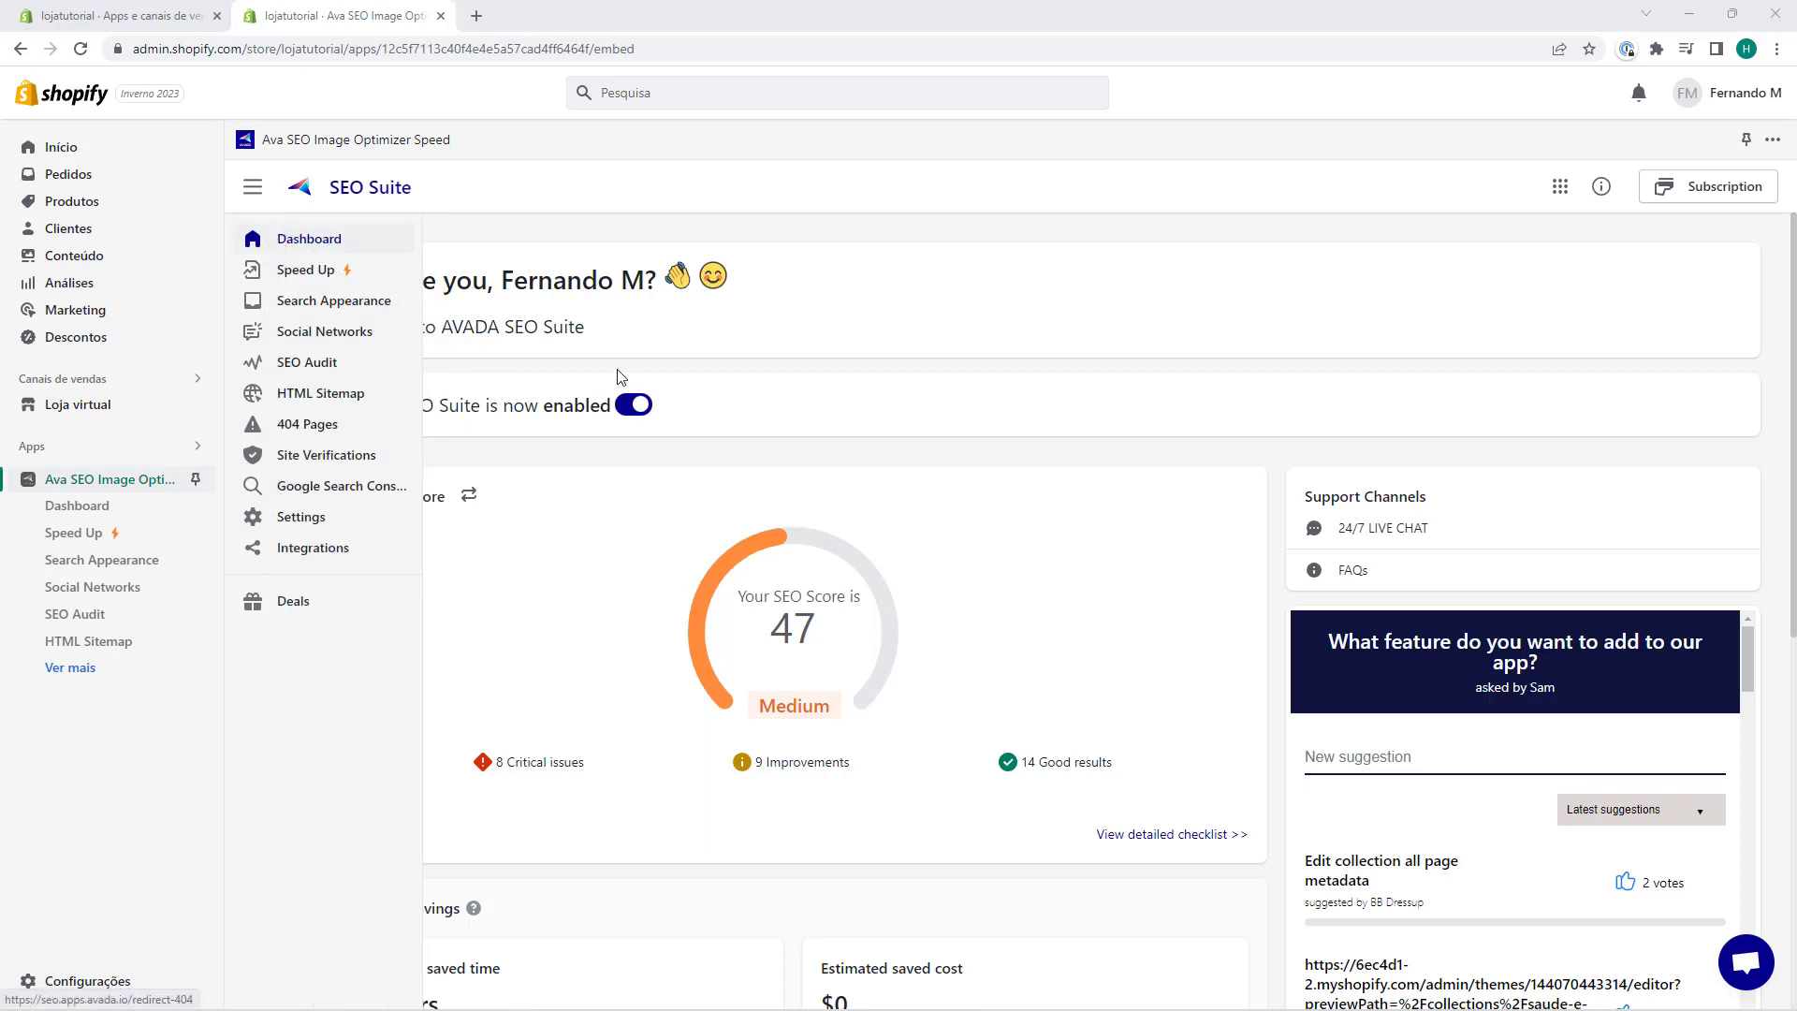
mouse_move(259, 307)
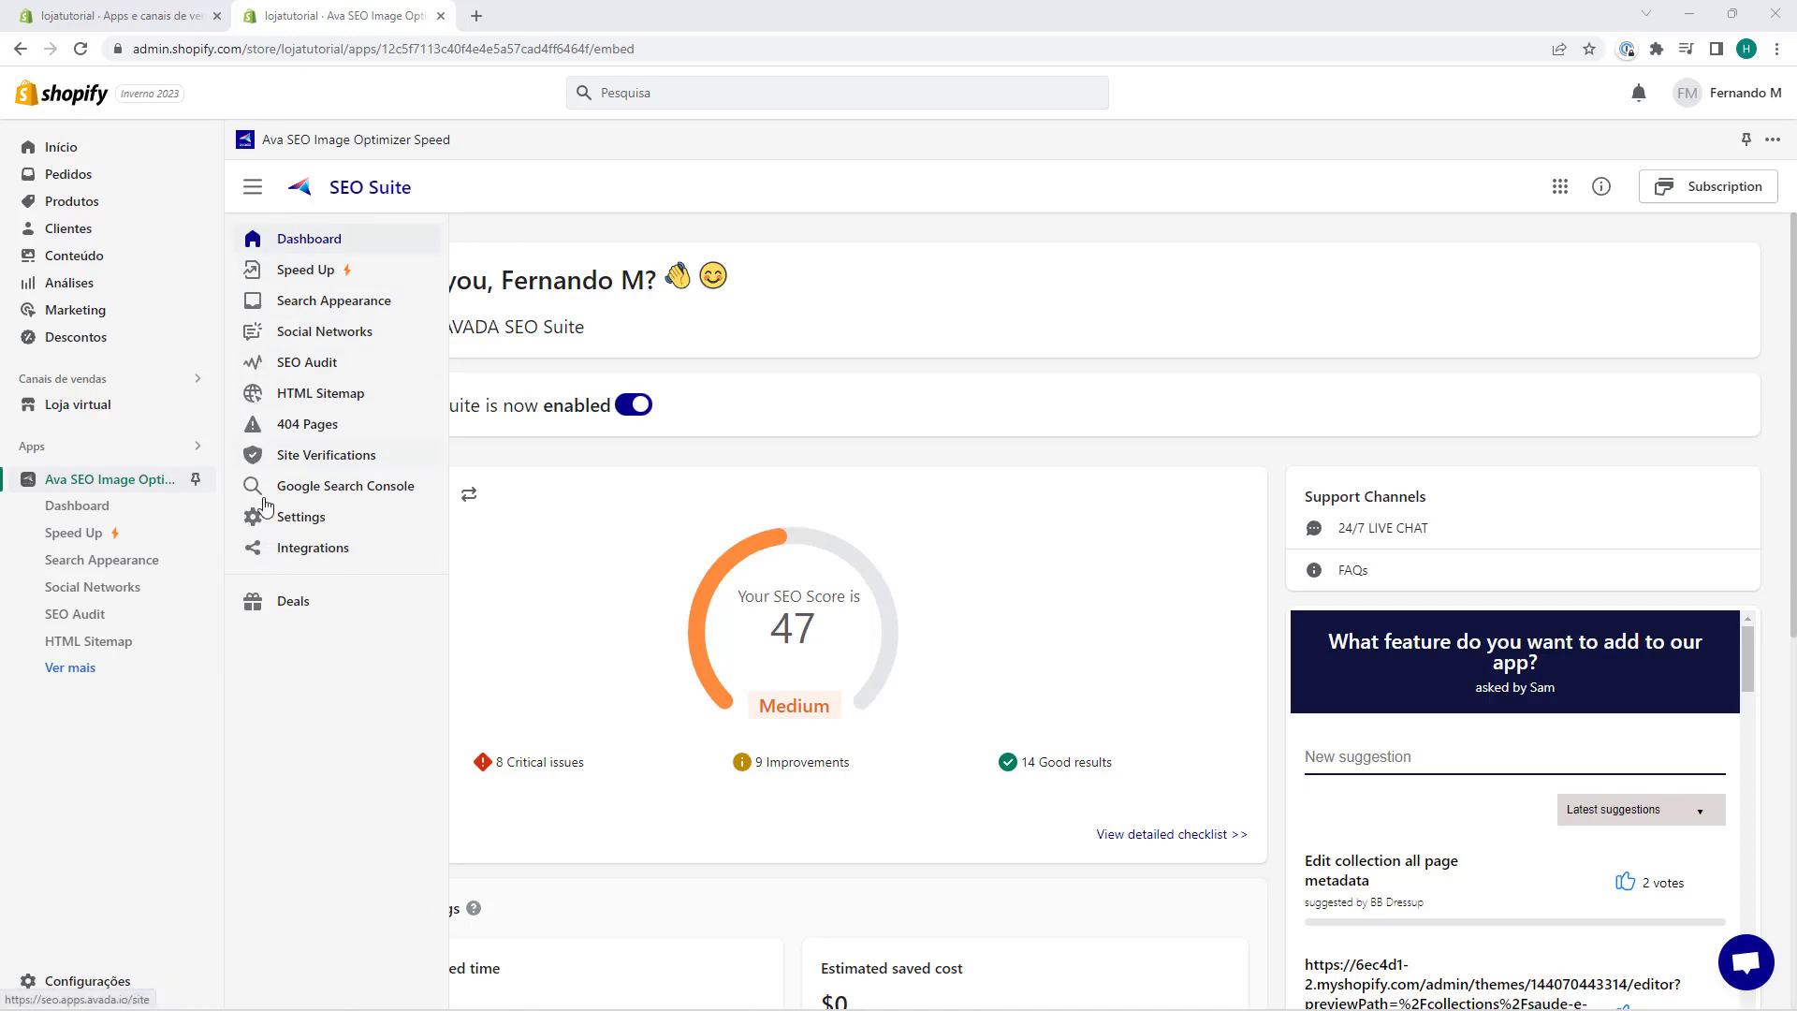
left_click(293, 280)
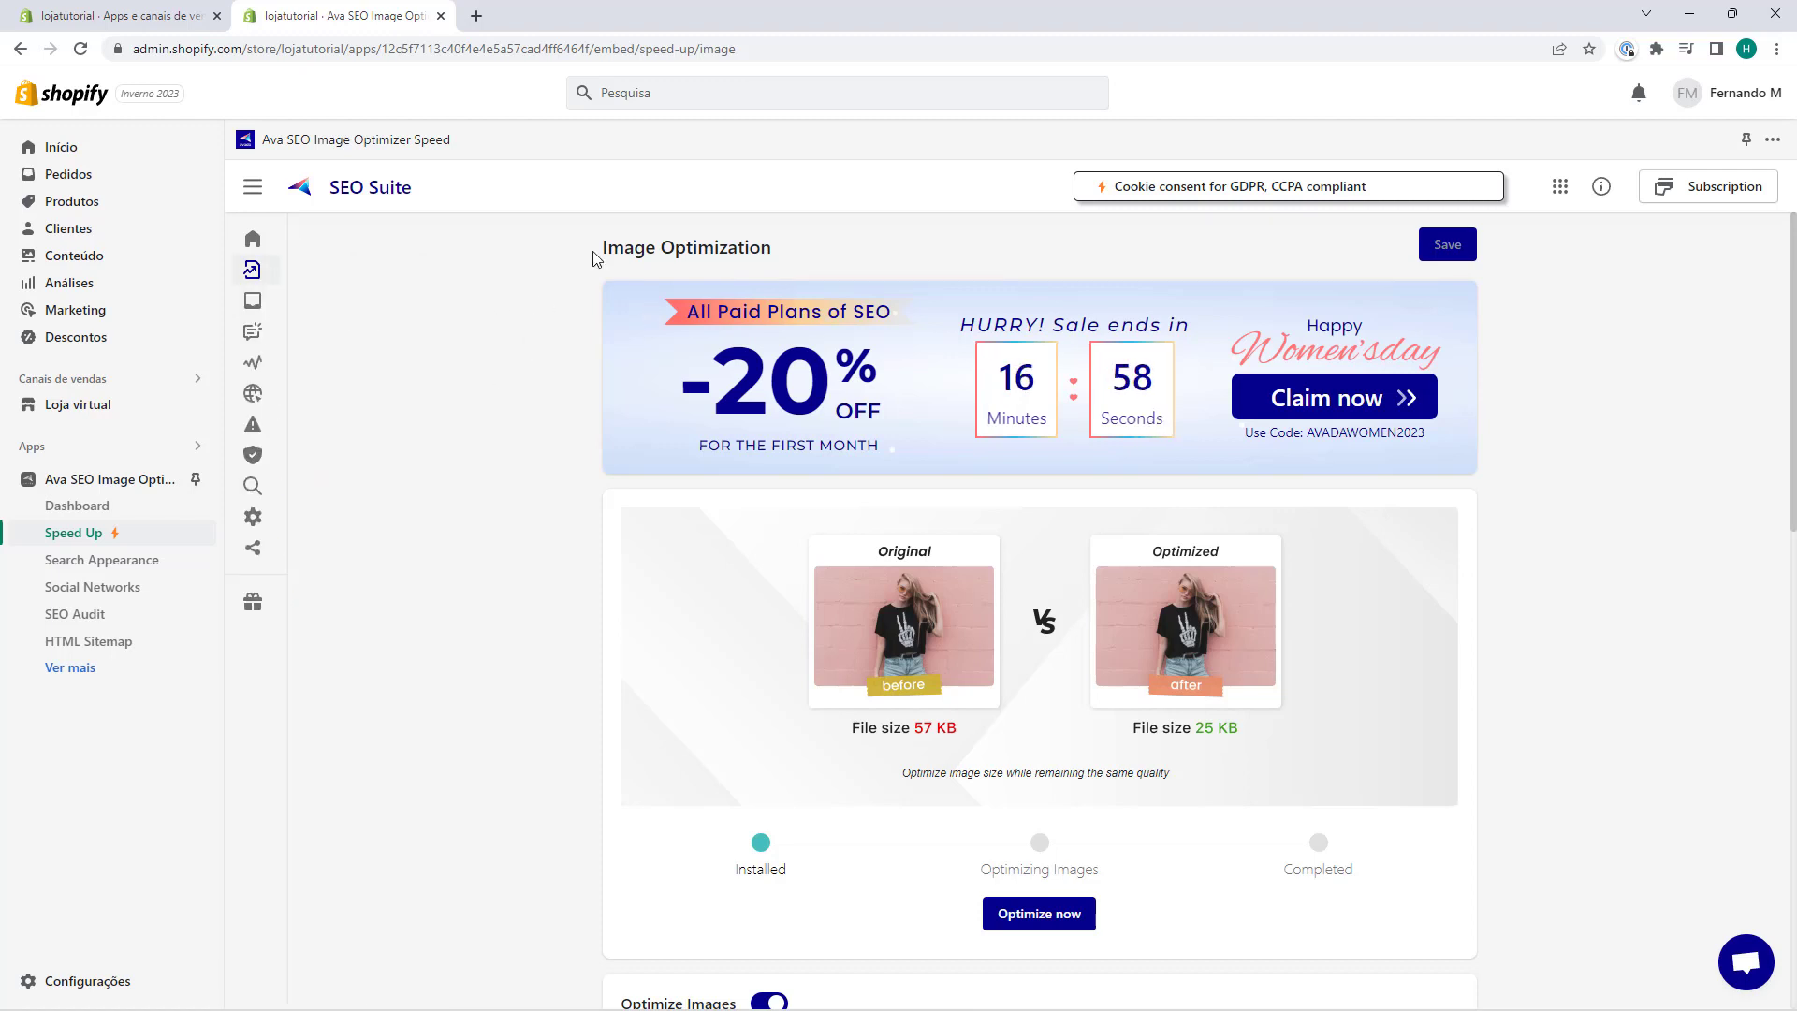
Review the image optimization settings and run the optimization of the store's images, confirming the request.
scroll(571, 266, "down", 2)
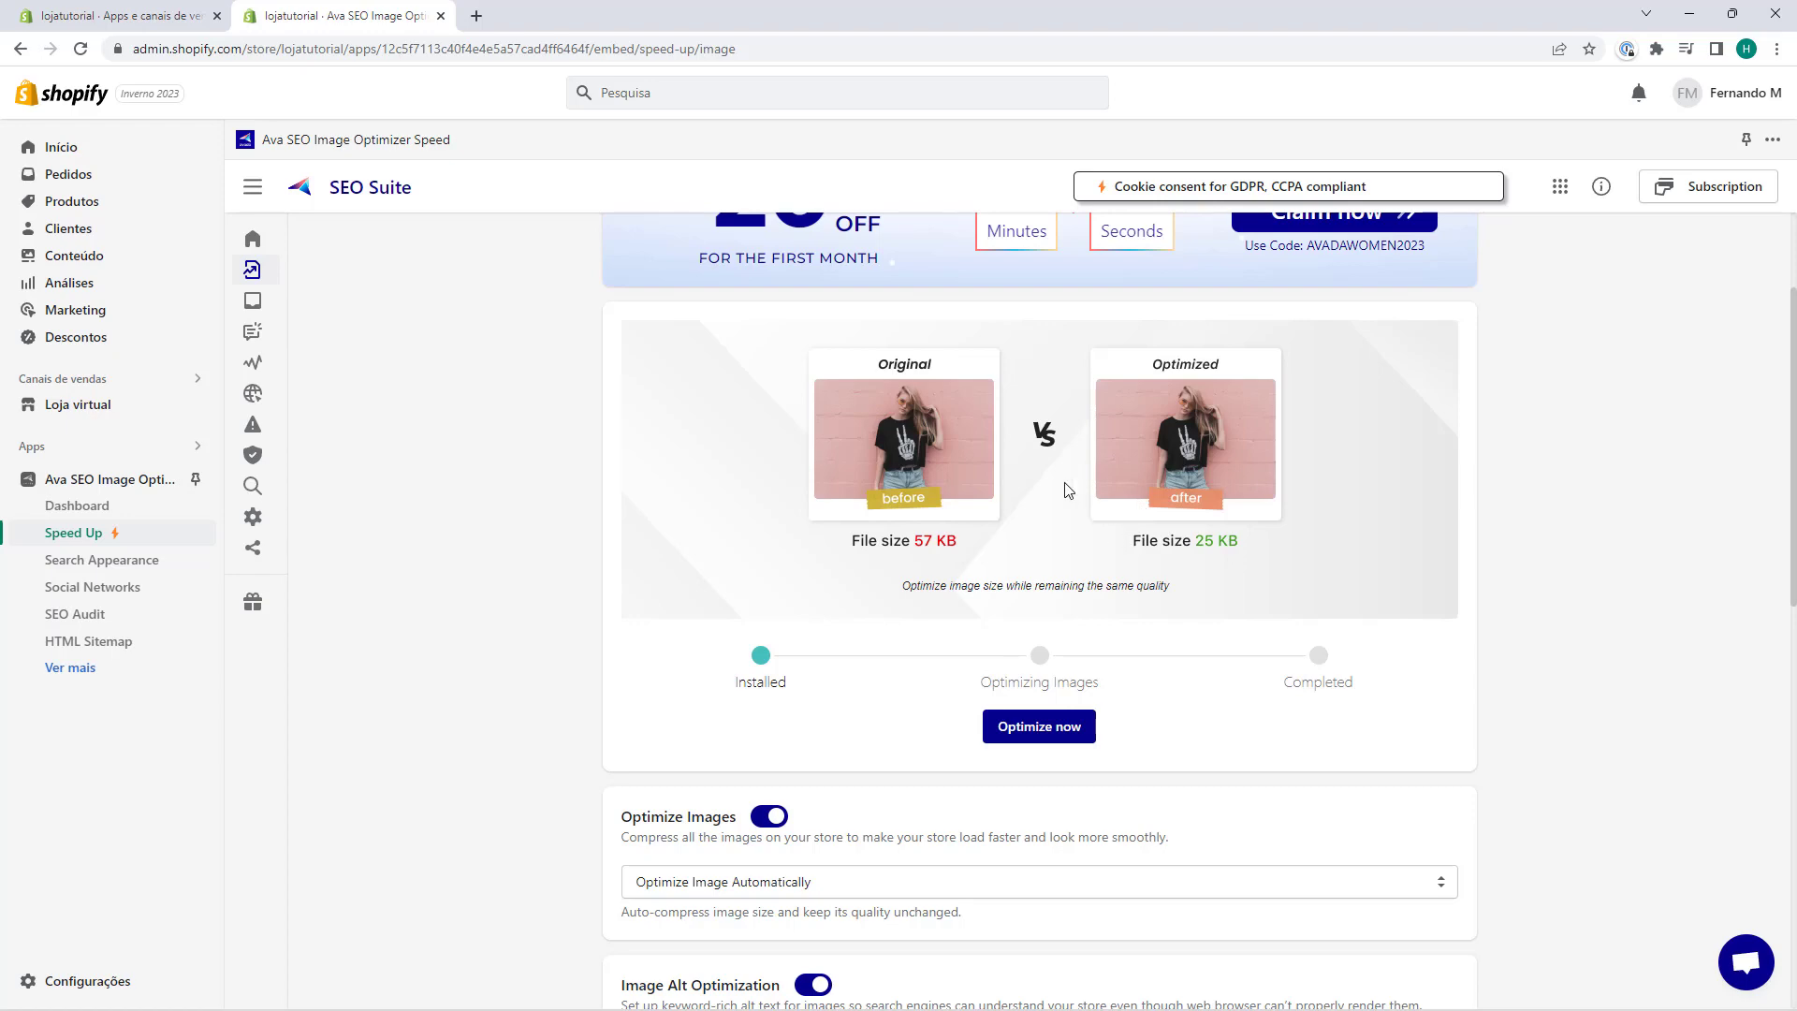
scroll(954, 449, "down", 2)
scroll(917, 609, "down", 1)
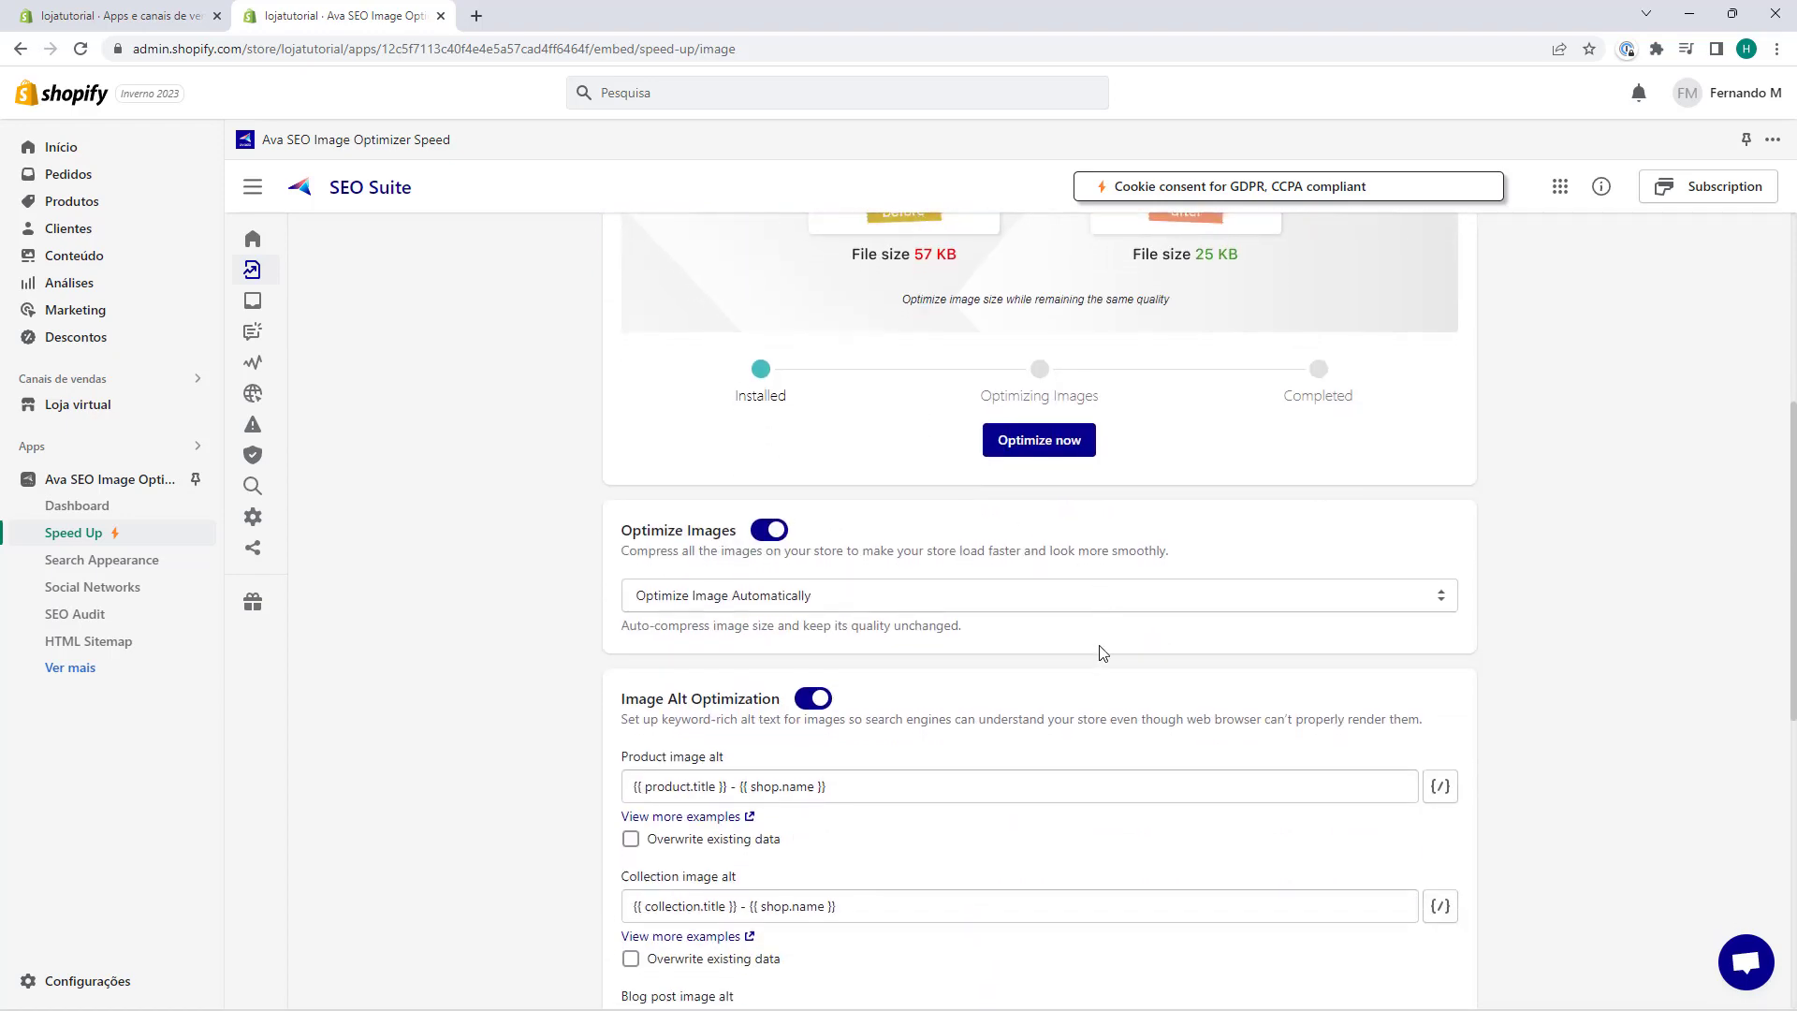
scroll(1030, 608, "down", 6)
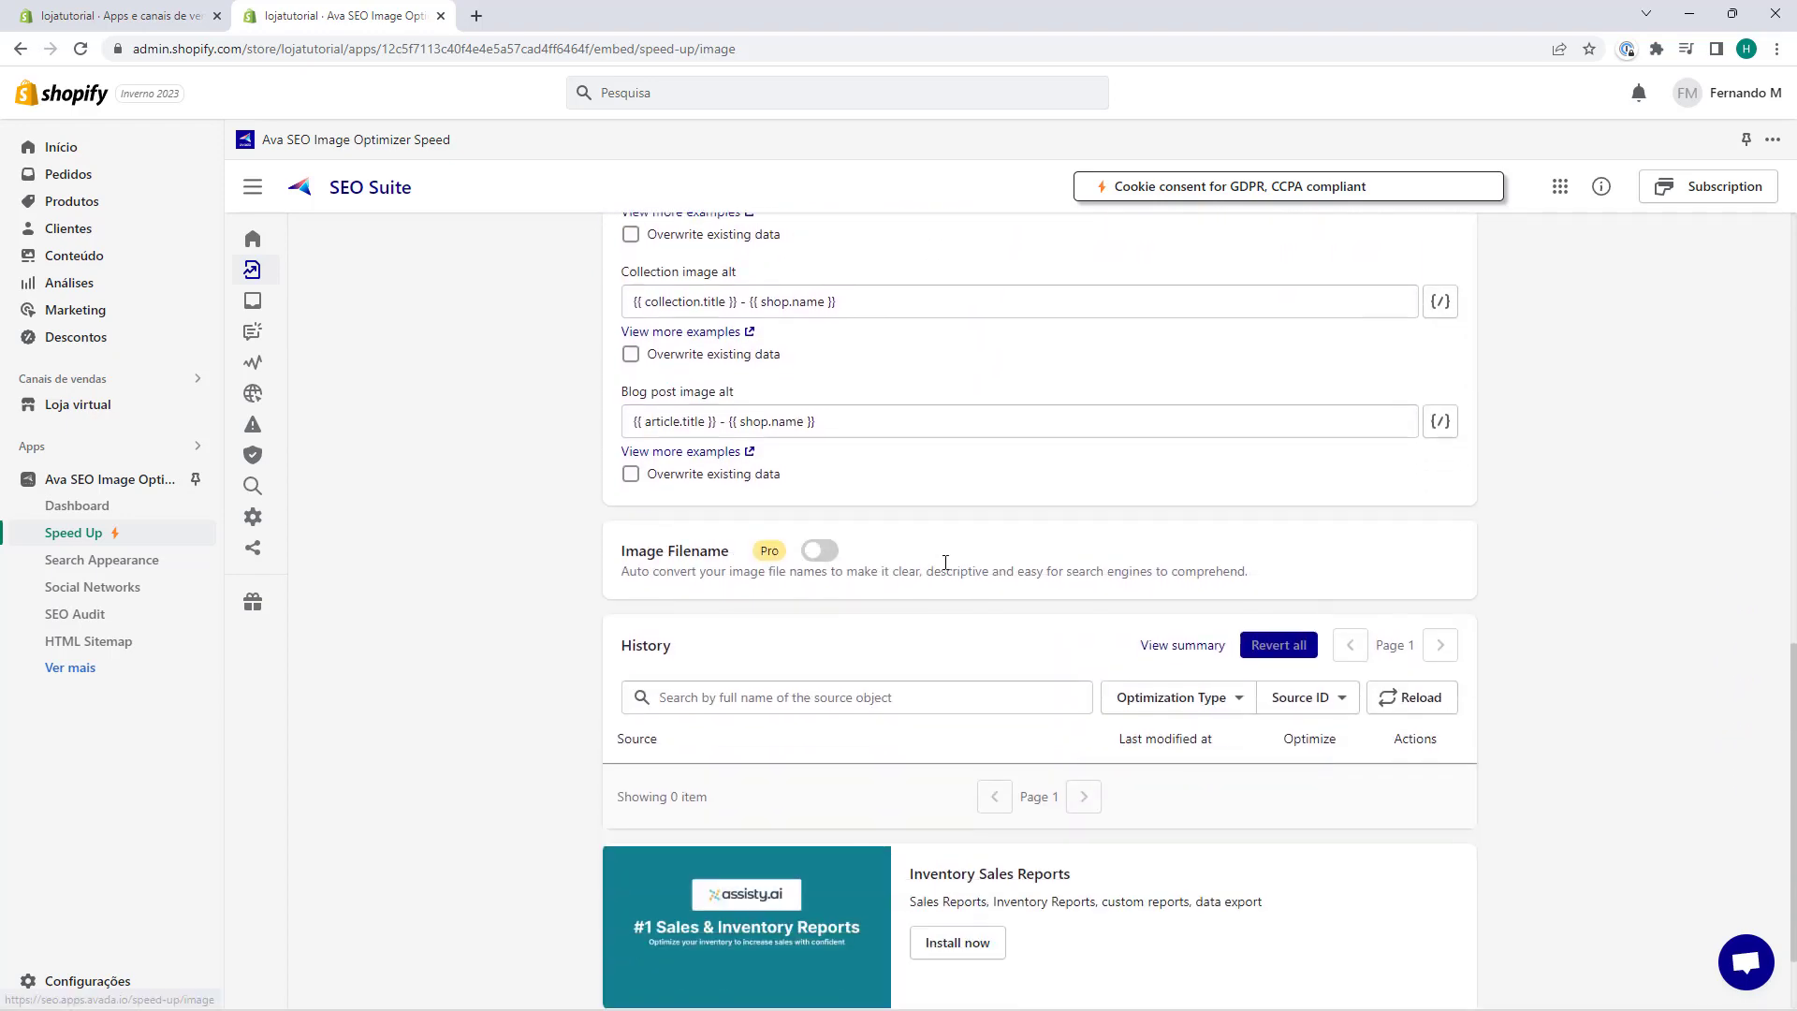
scroll(945, 562, "down", 1)
scroll(1046, 633, "up", 11)
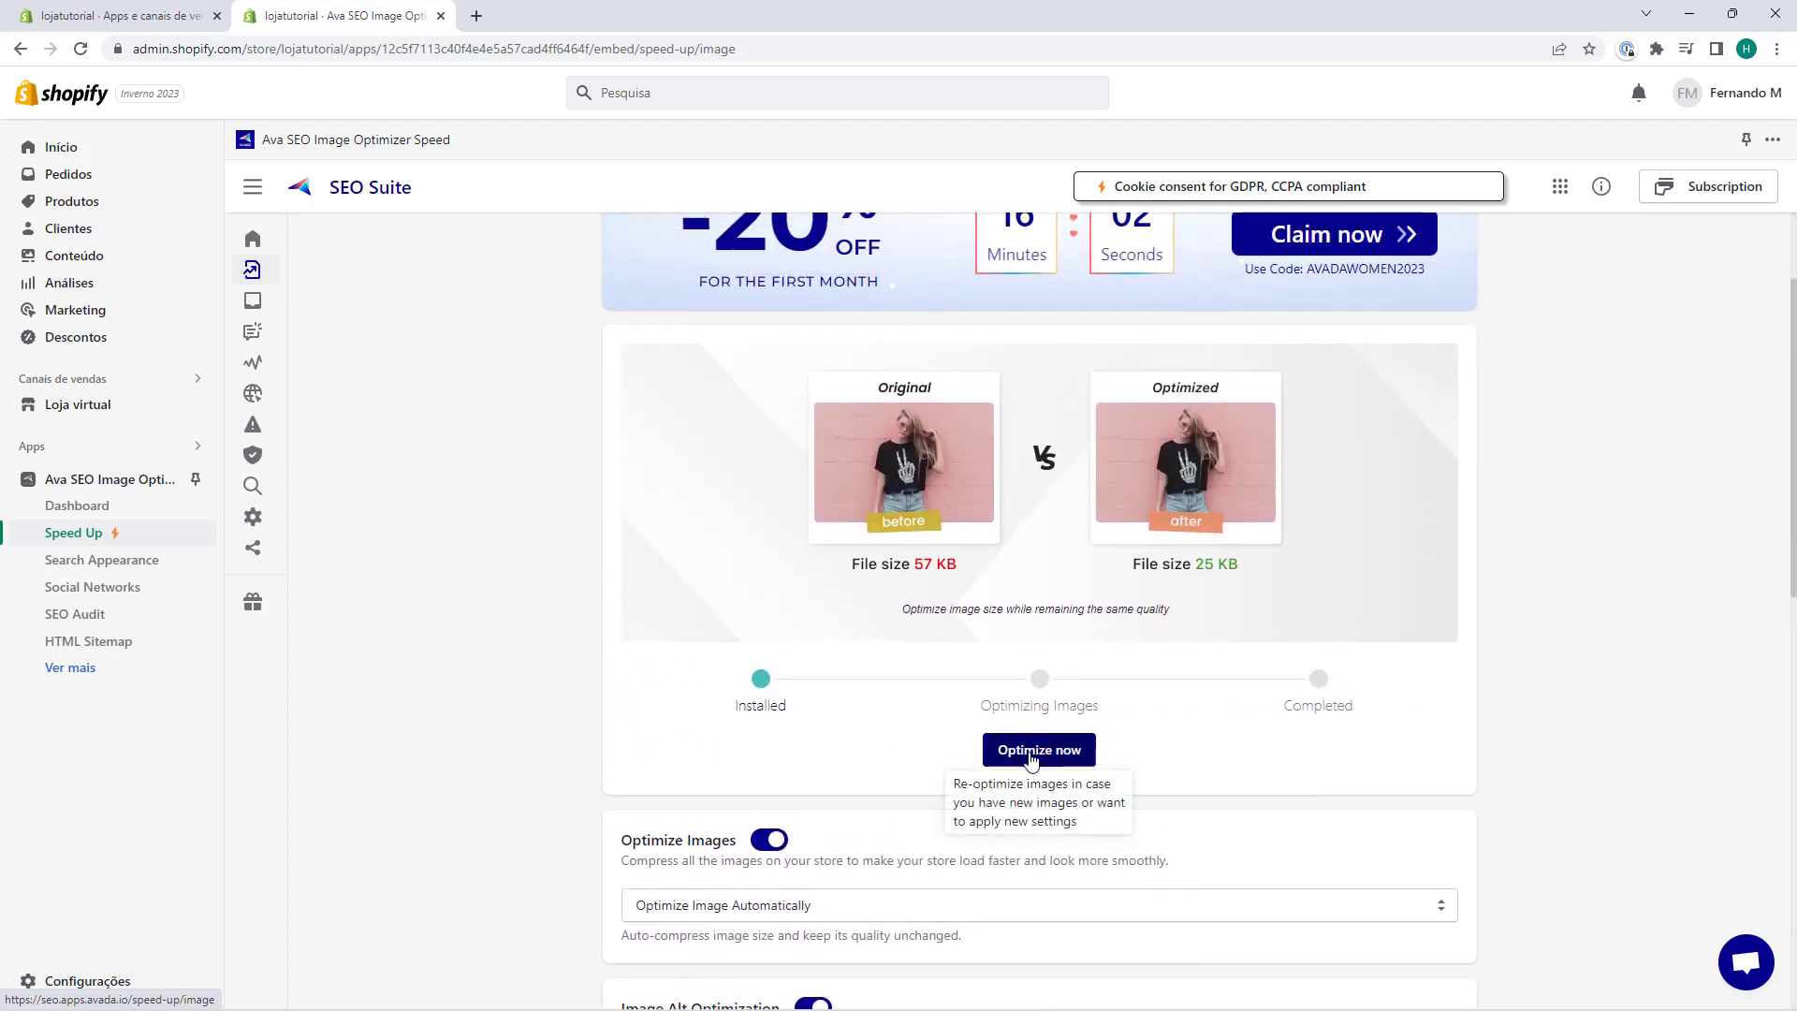
left_click(1035, 757)
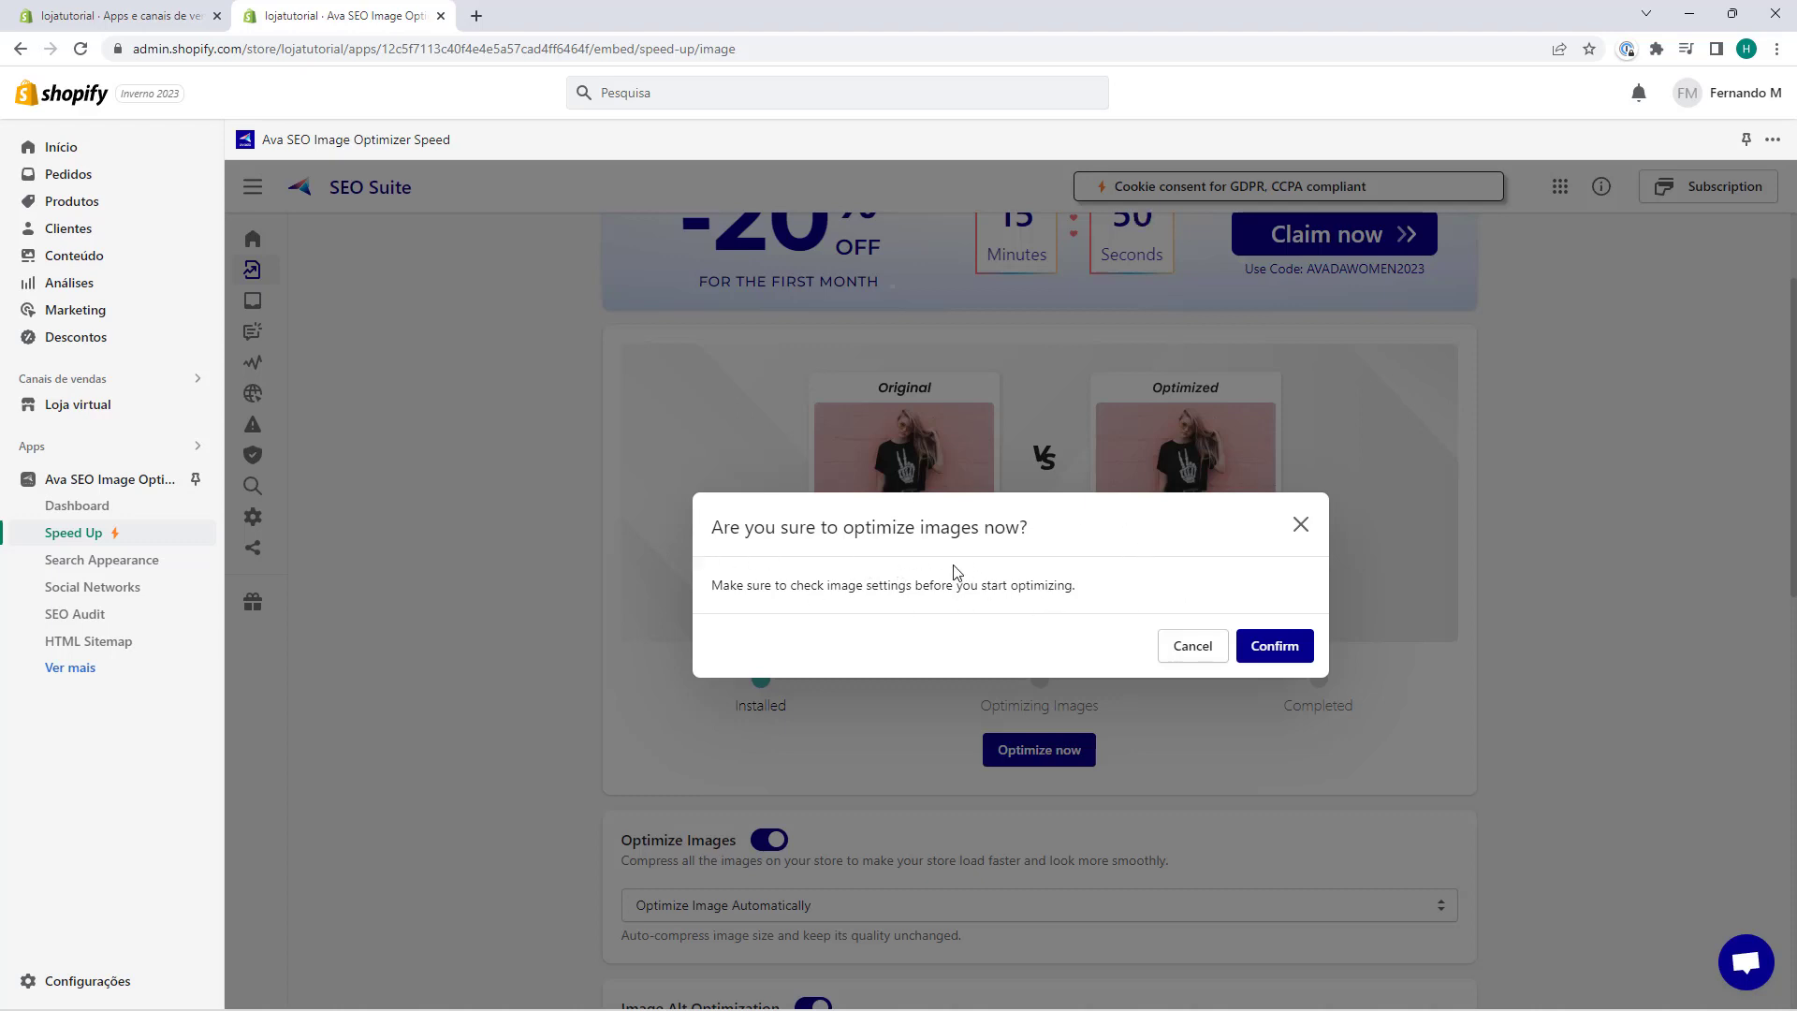
left_click(1276, 646)
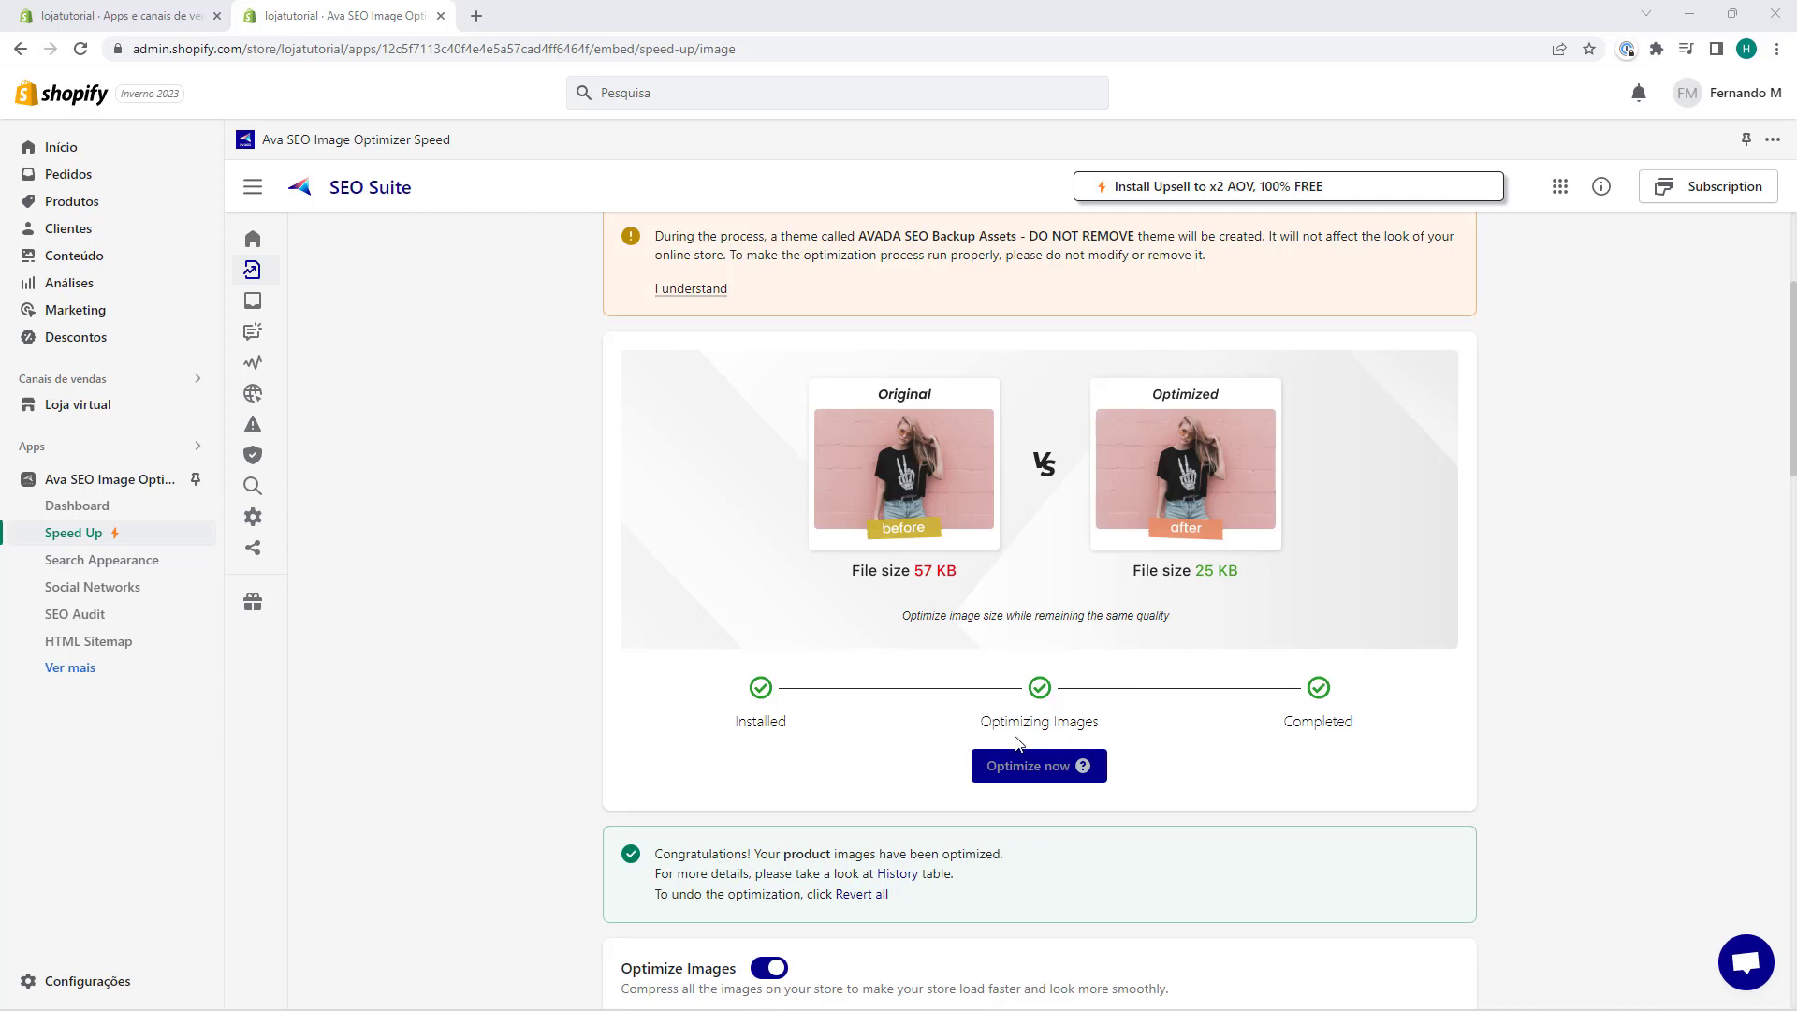
scroll(1039, 748, "up", 1)
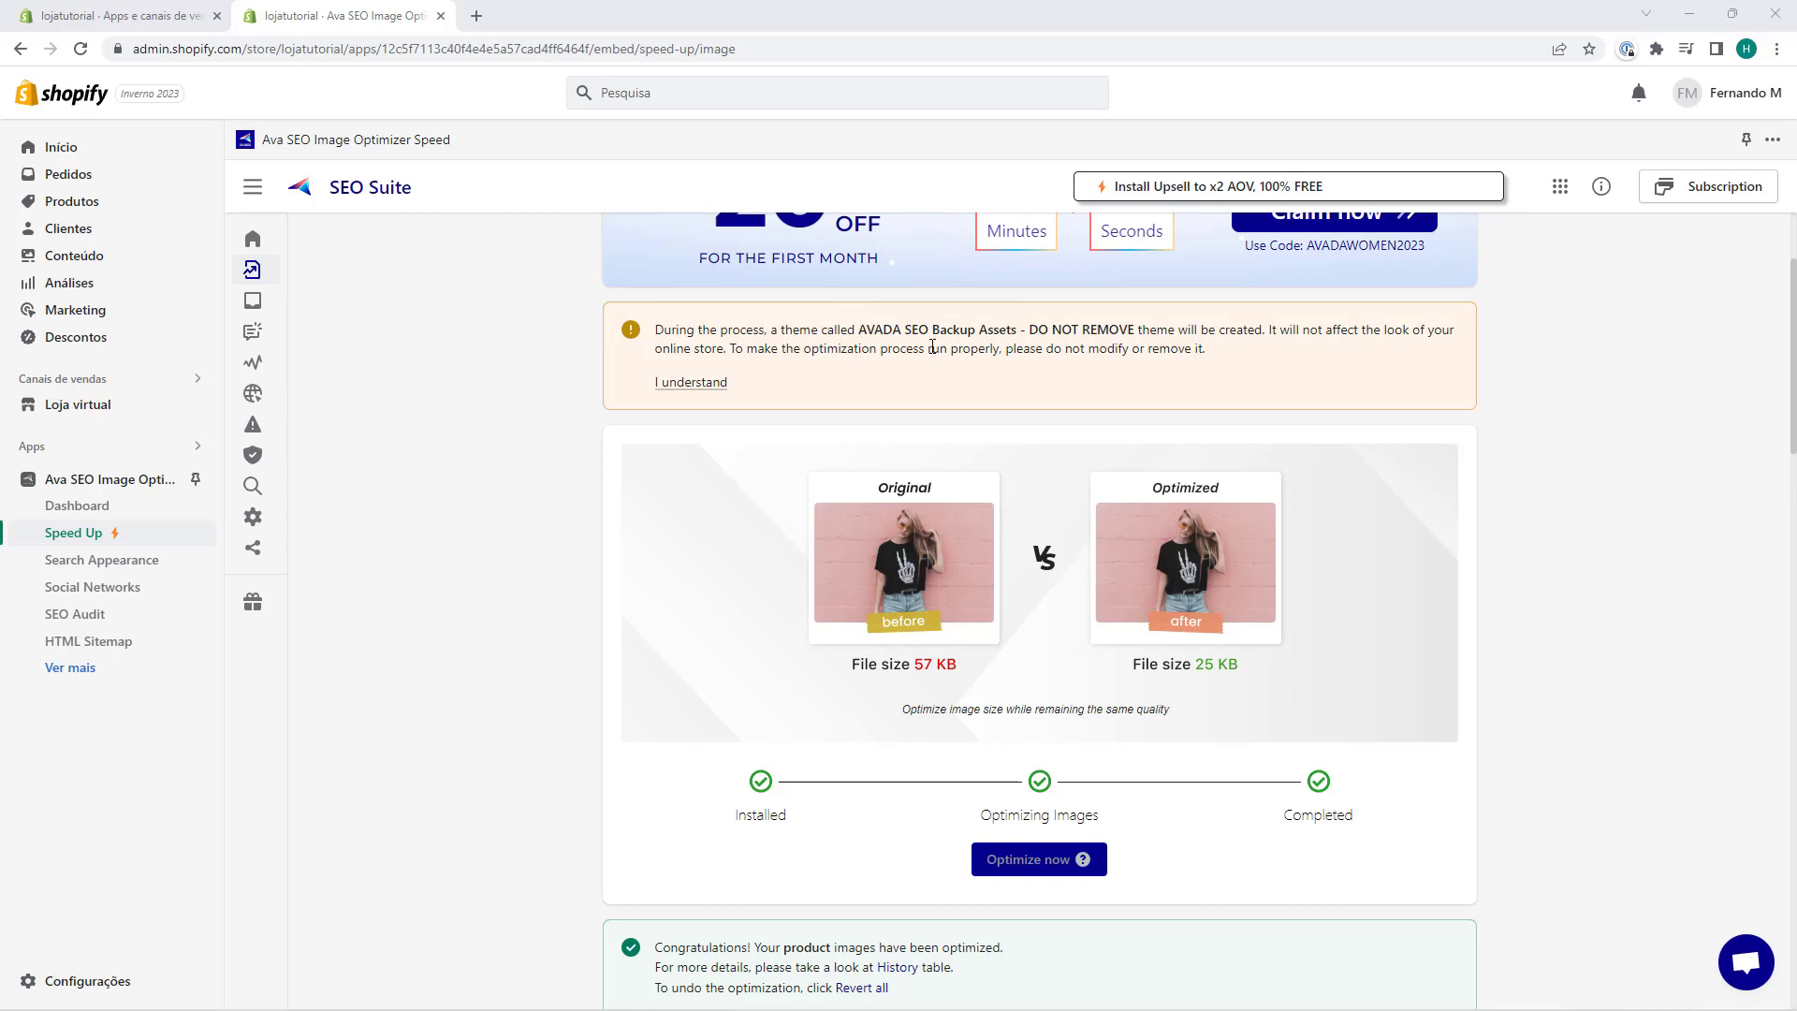
Review the image optimization status, the notice about the product images and the option to revert the optimization.
scroll(925, 351, "down", 1)
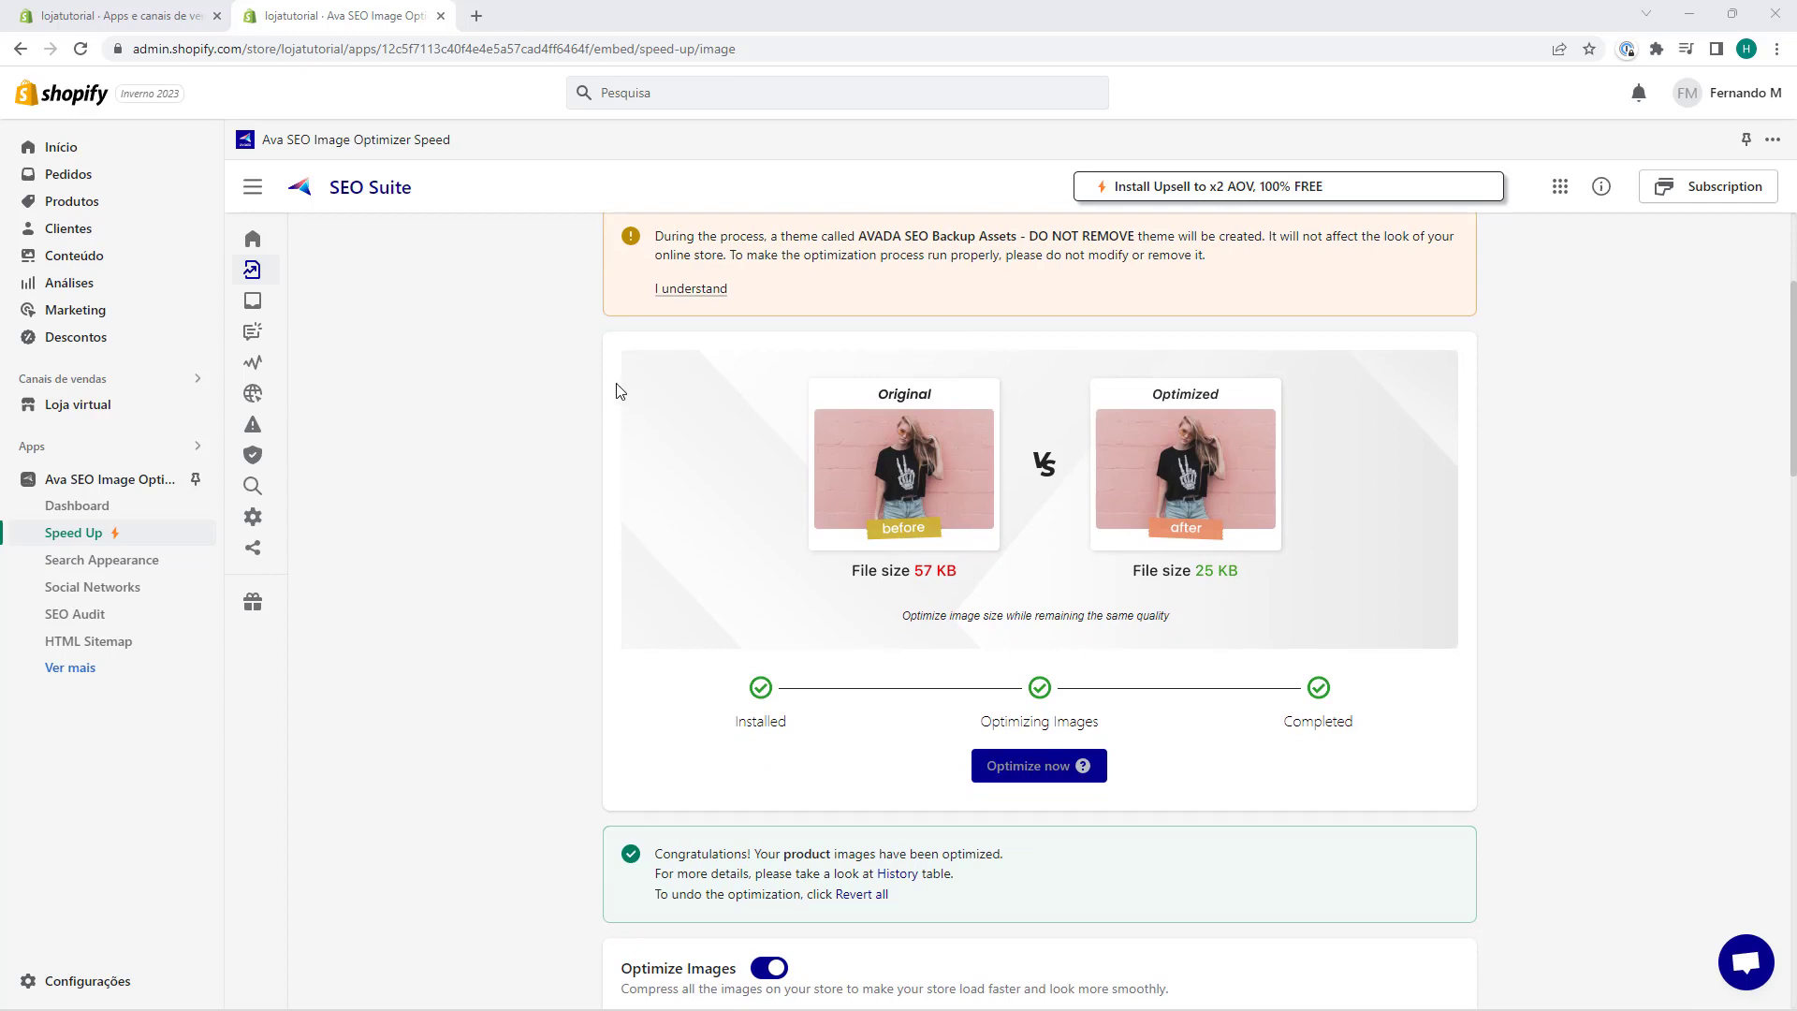
scroll(609, 389, "down", 1)
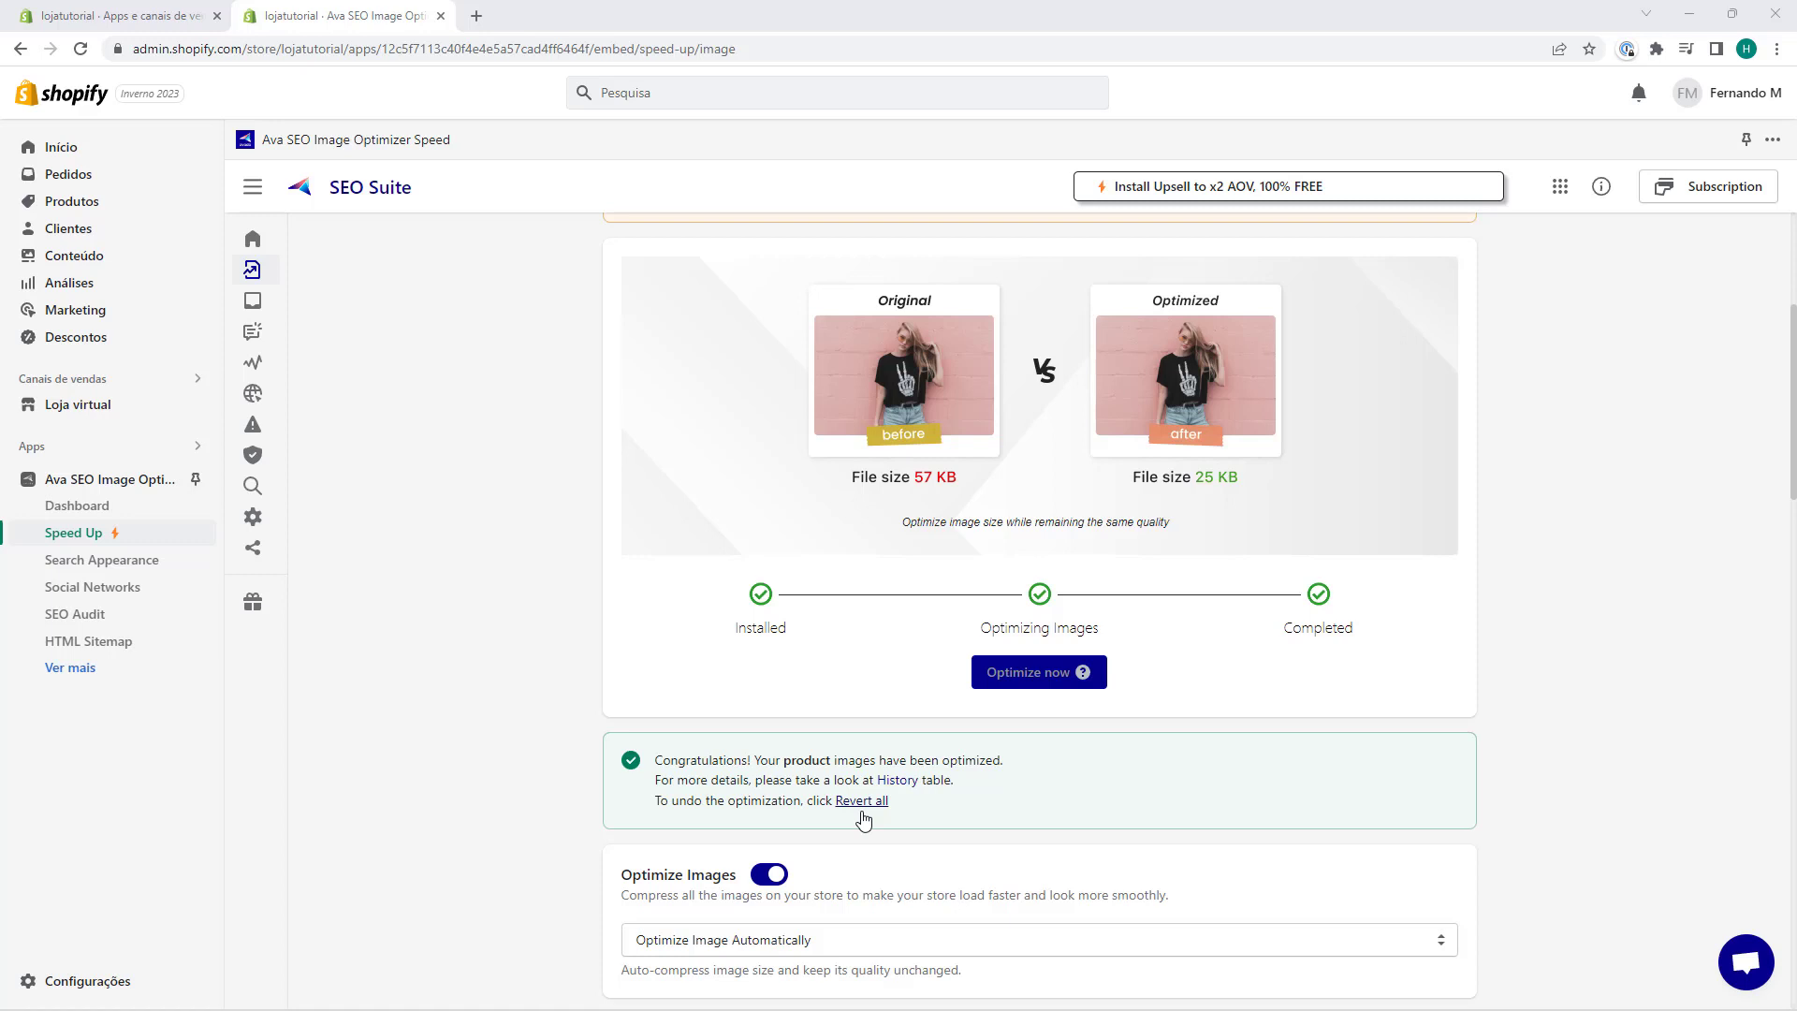
scroll(702, 727, "up", 1)
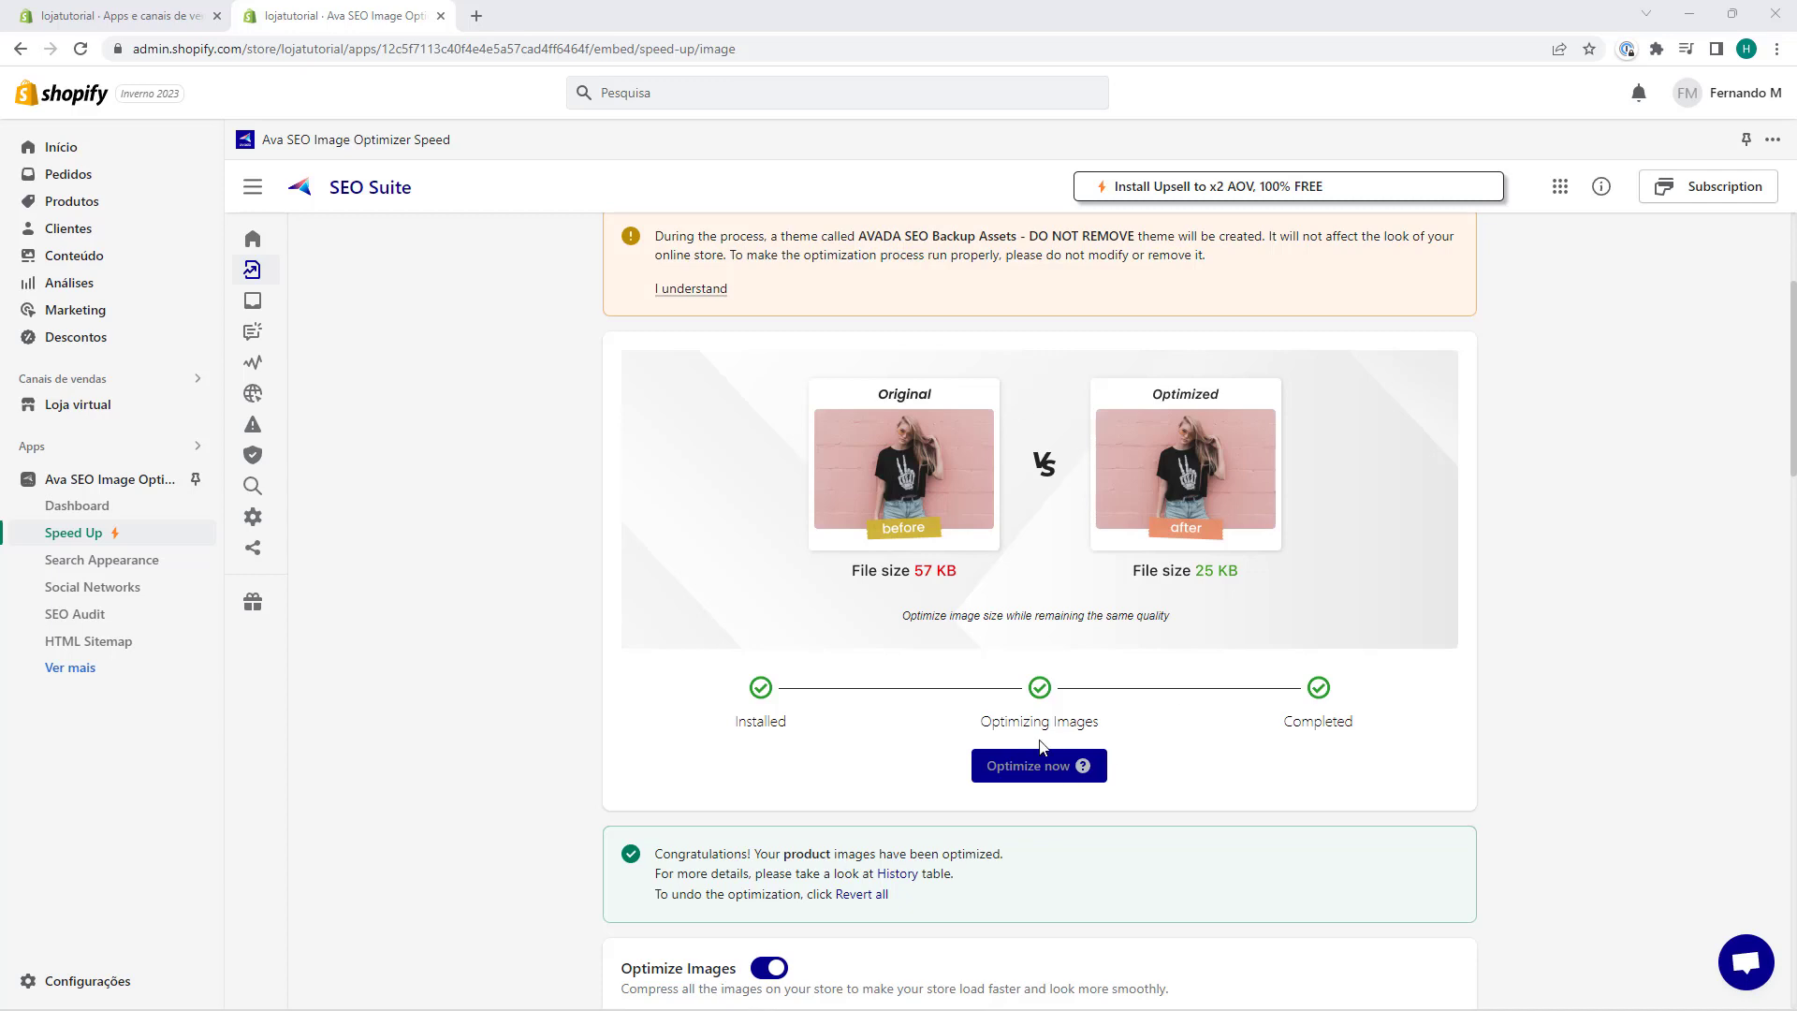
Switch to the storefront at sitetutorial.com.br, reload the home page and check how quickly its banner and product images load.
key("alt+Tab")
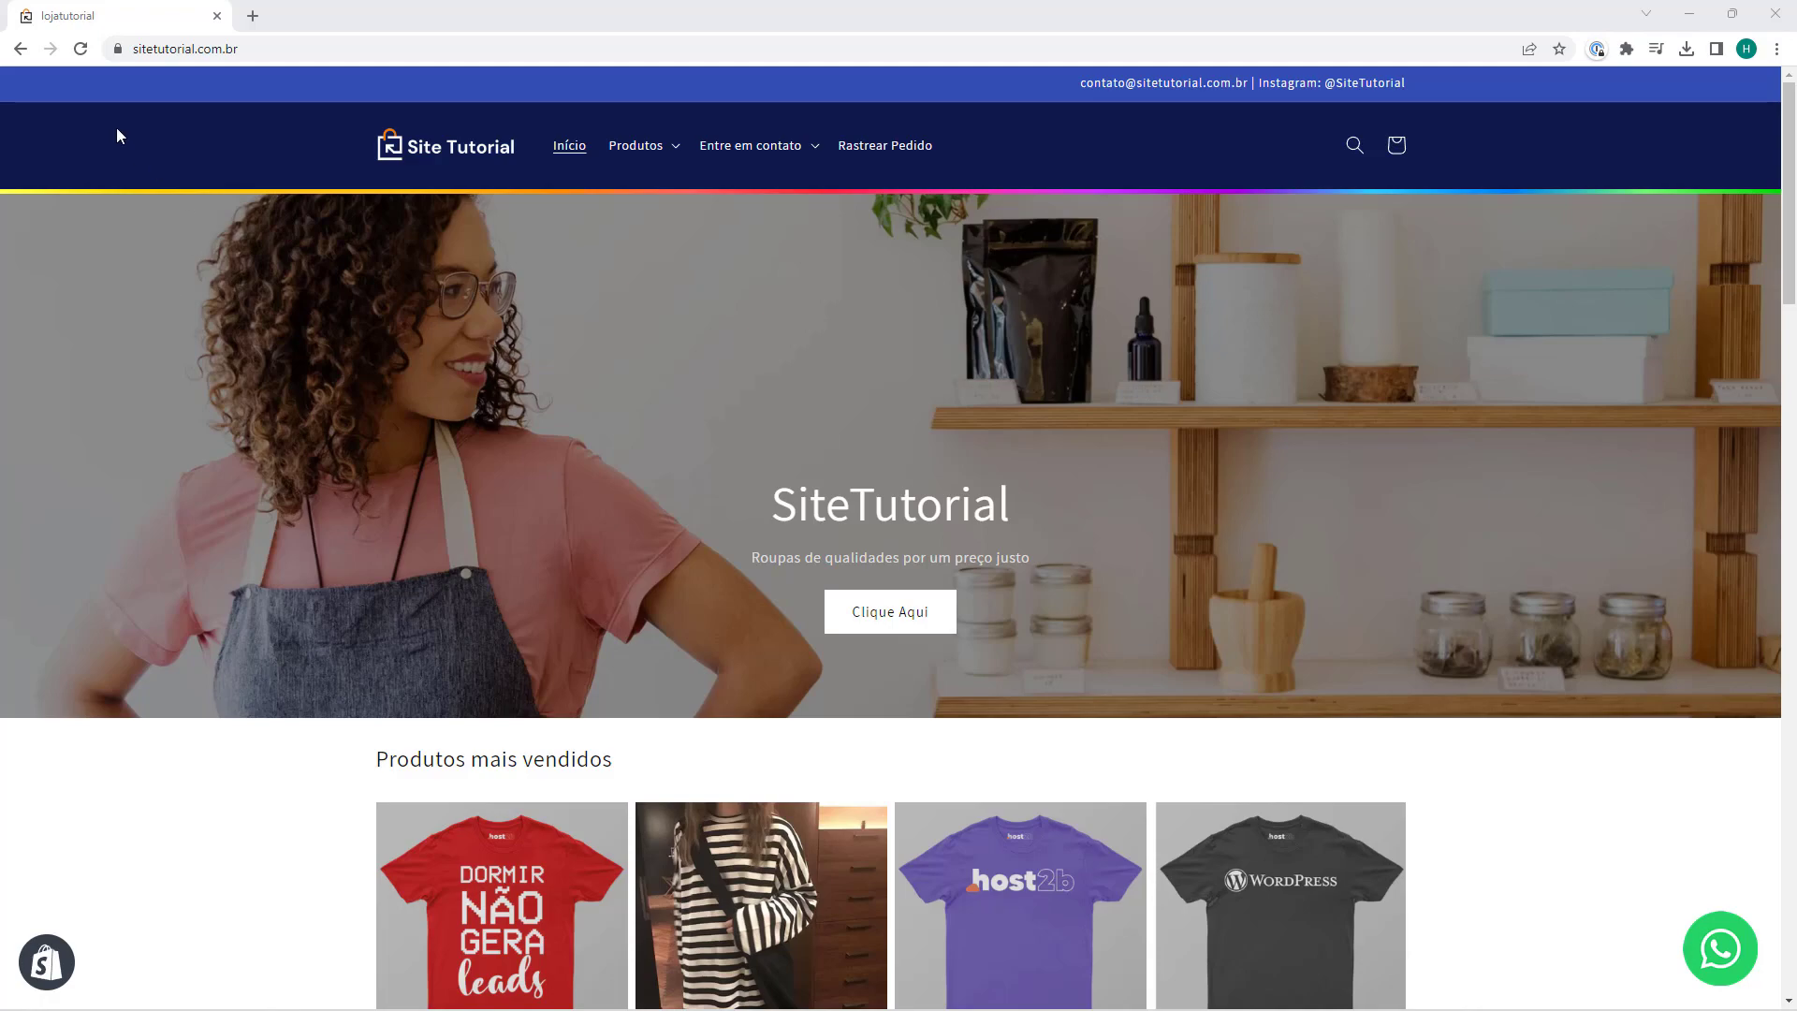
left_click(80, 49)
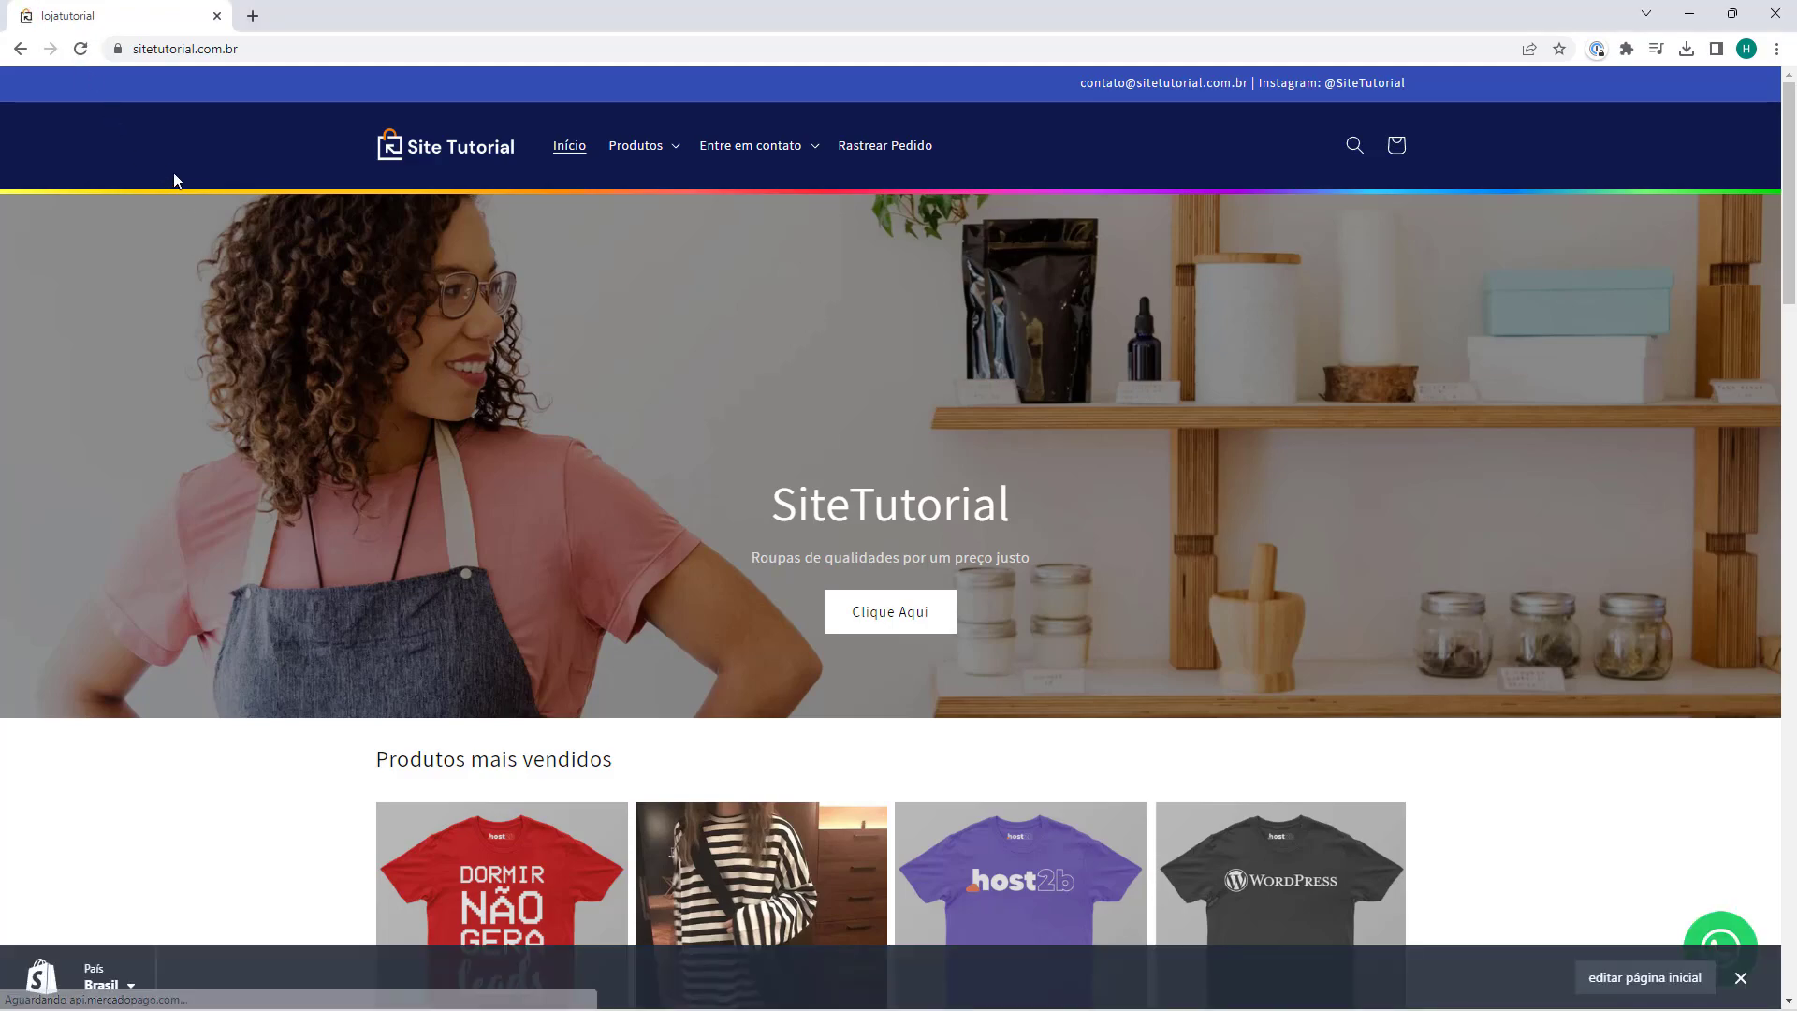
scroll(642, 512, "down", 10)
scroll(655, 524, "down", 8)
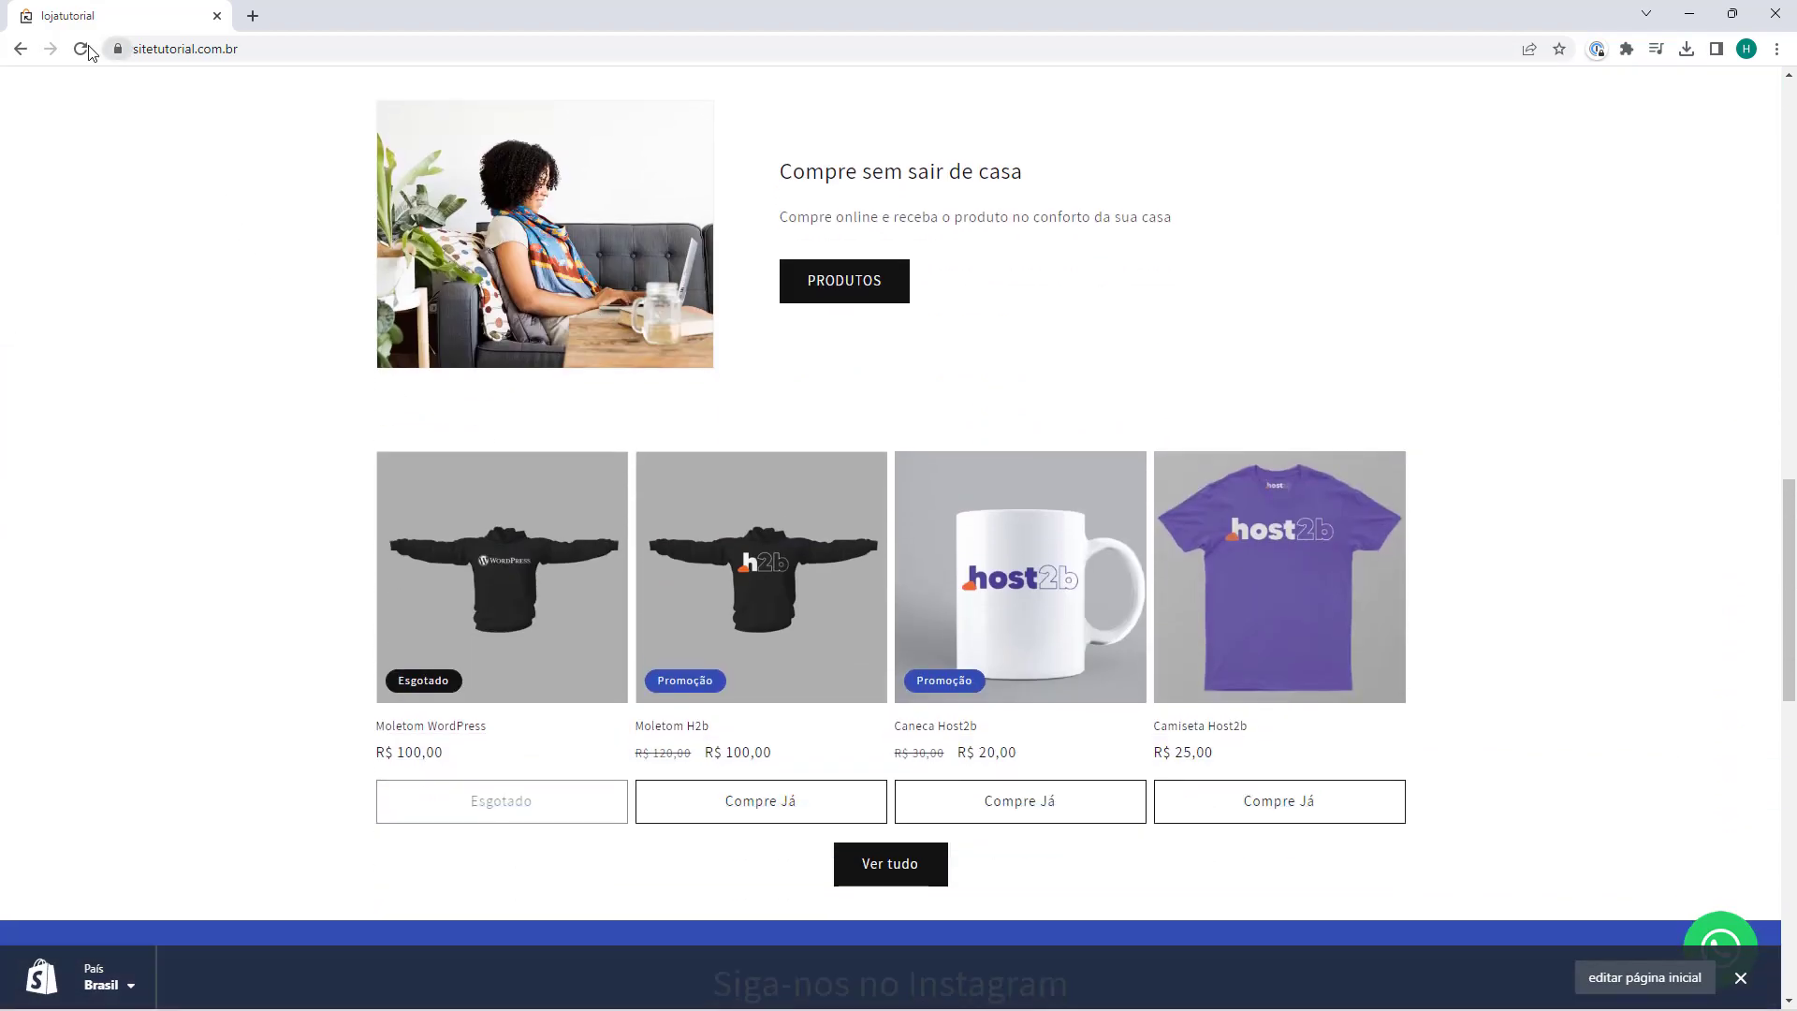
left_click(89, 46)
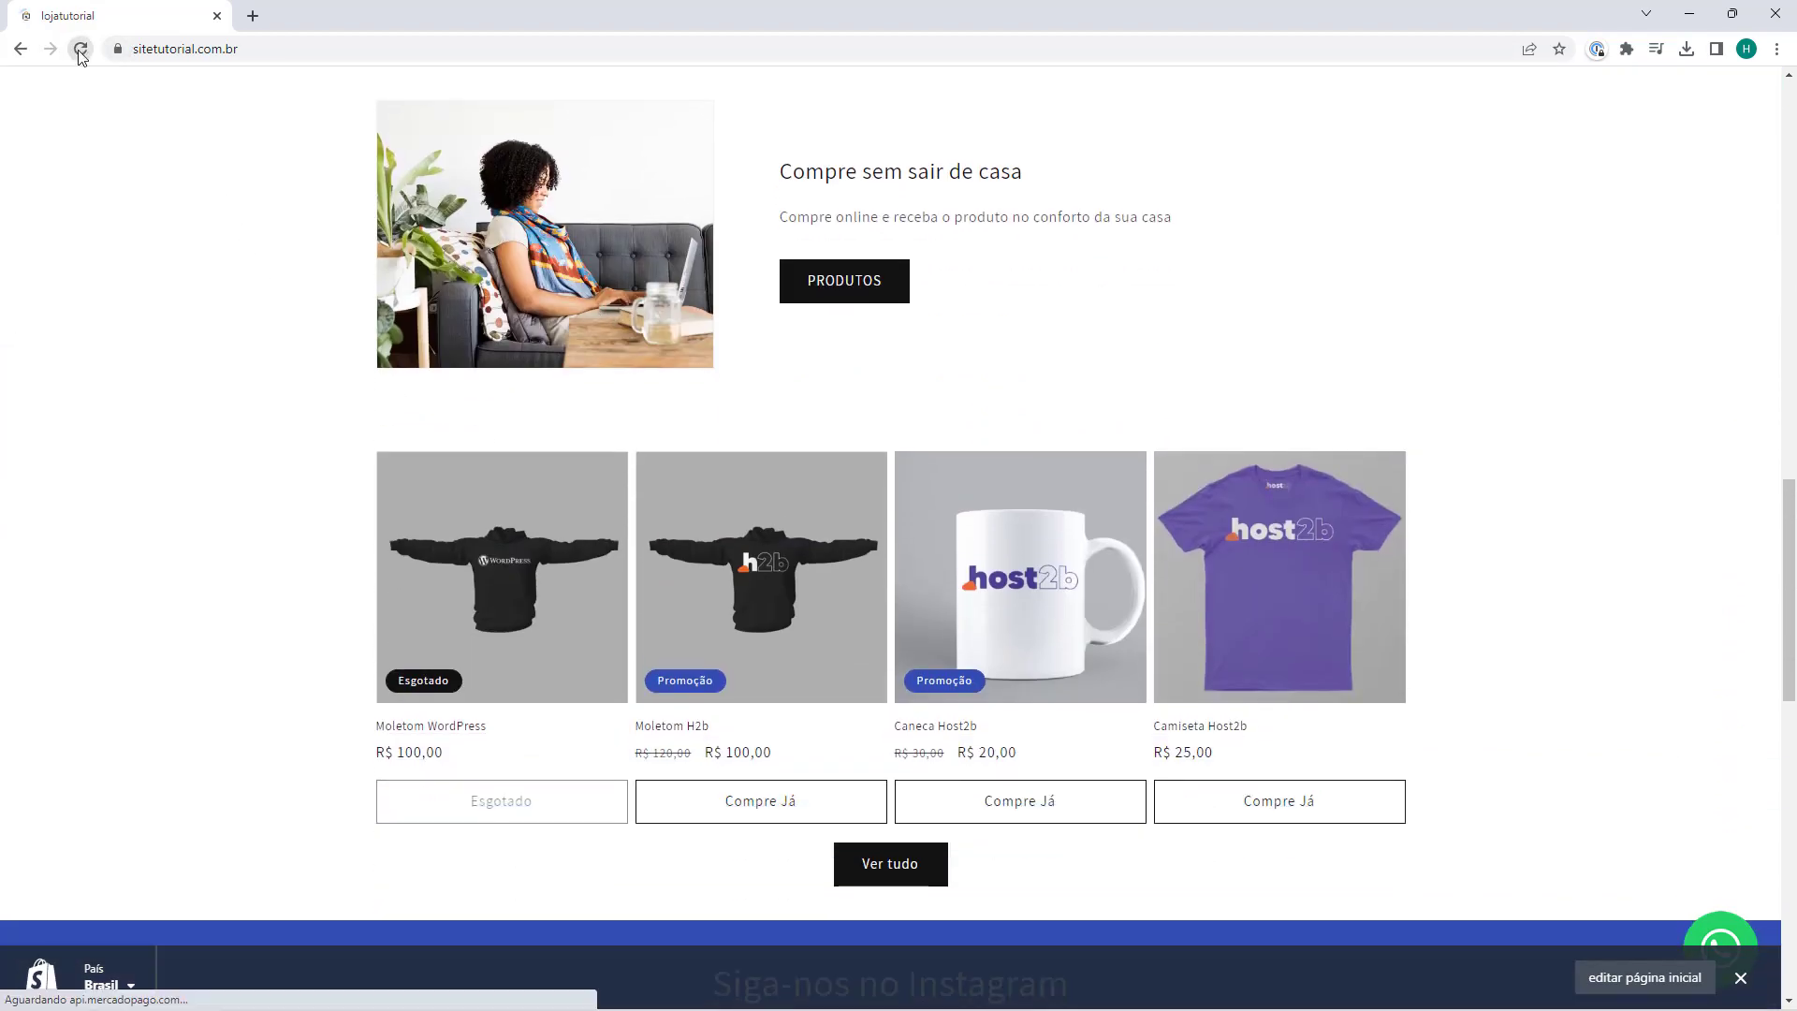
scroll(285, 362, "up", 18)
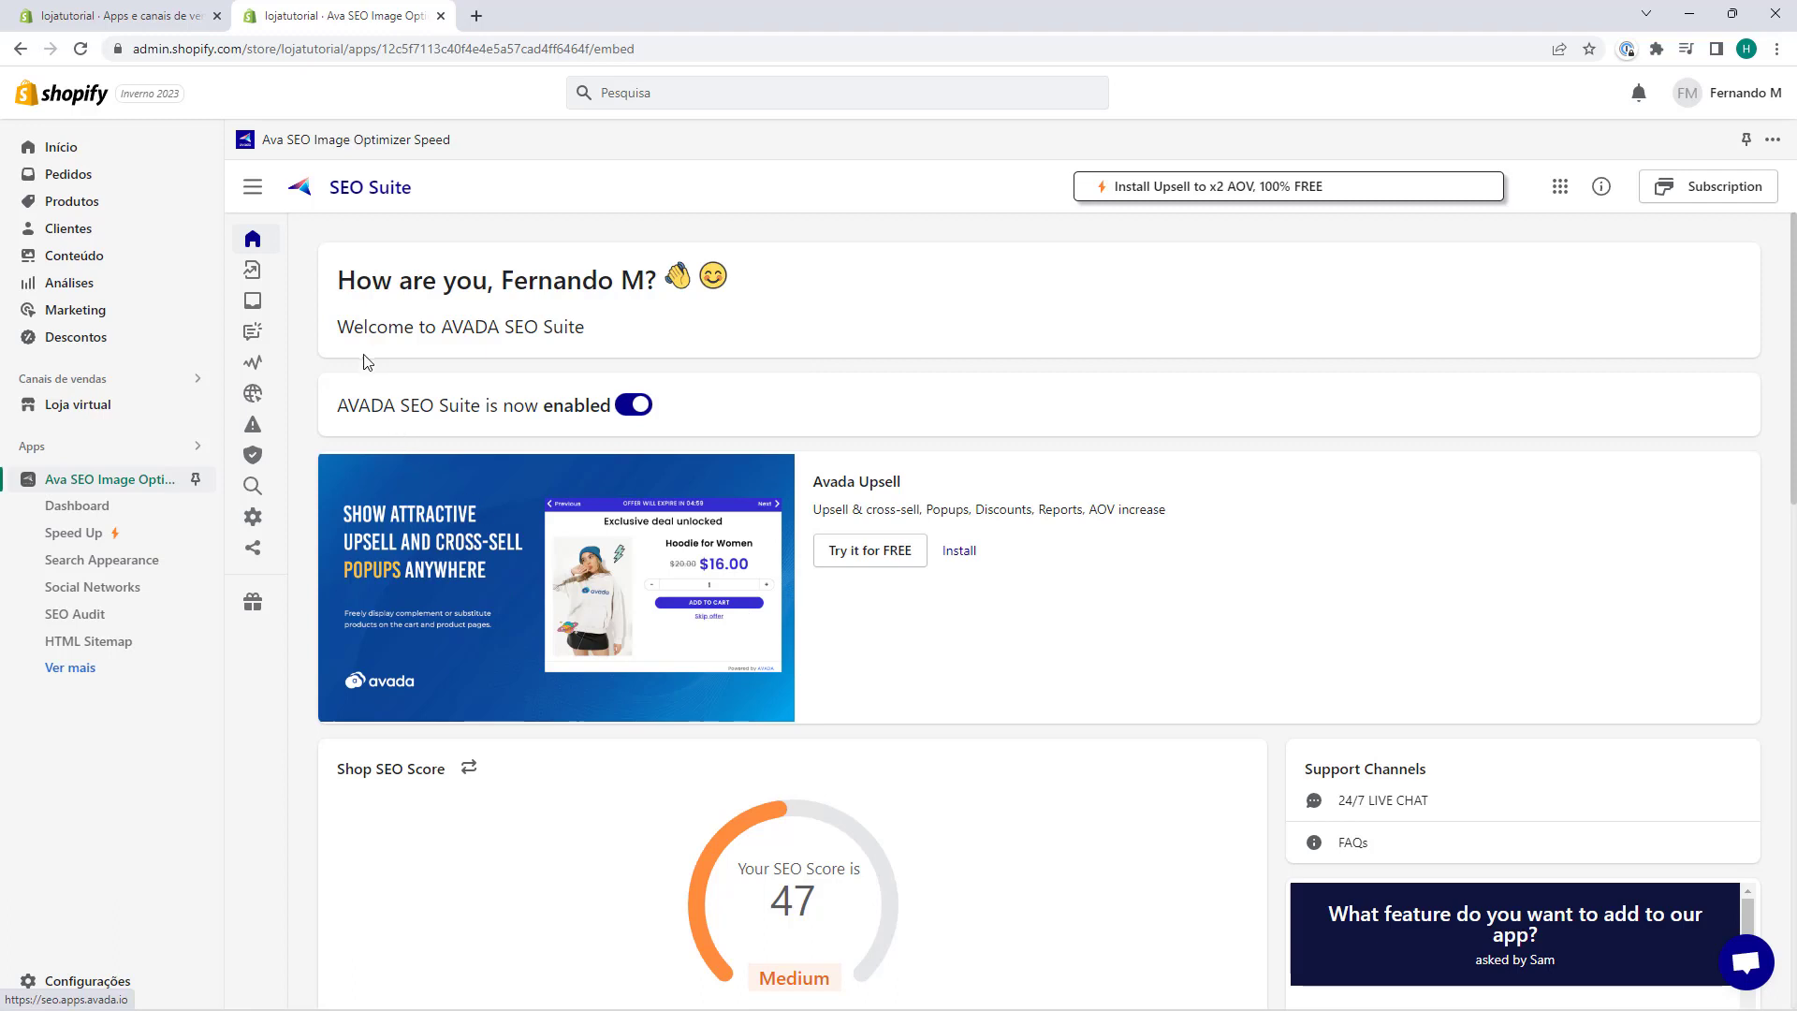
Examine the Shop SEO Score and Estimated Savings on the SEO Suite dashboard.
scroll(341, 318, "down", 5)
scroll(339, 318, "down", 2)
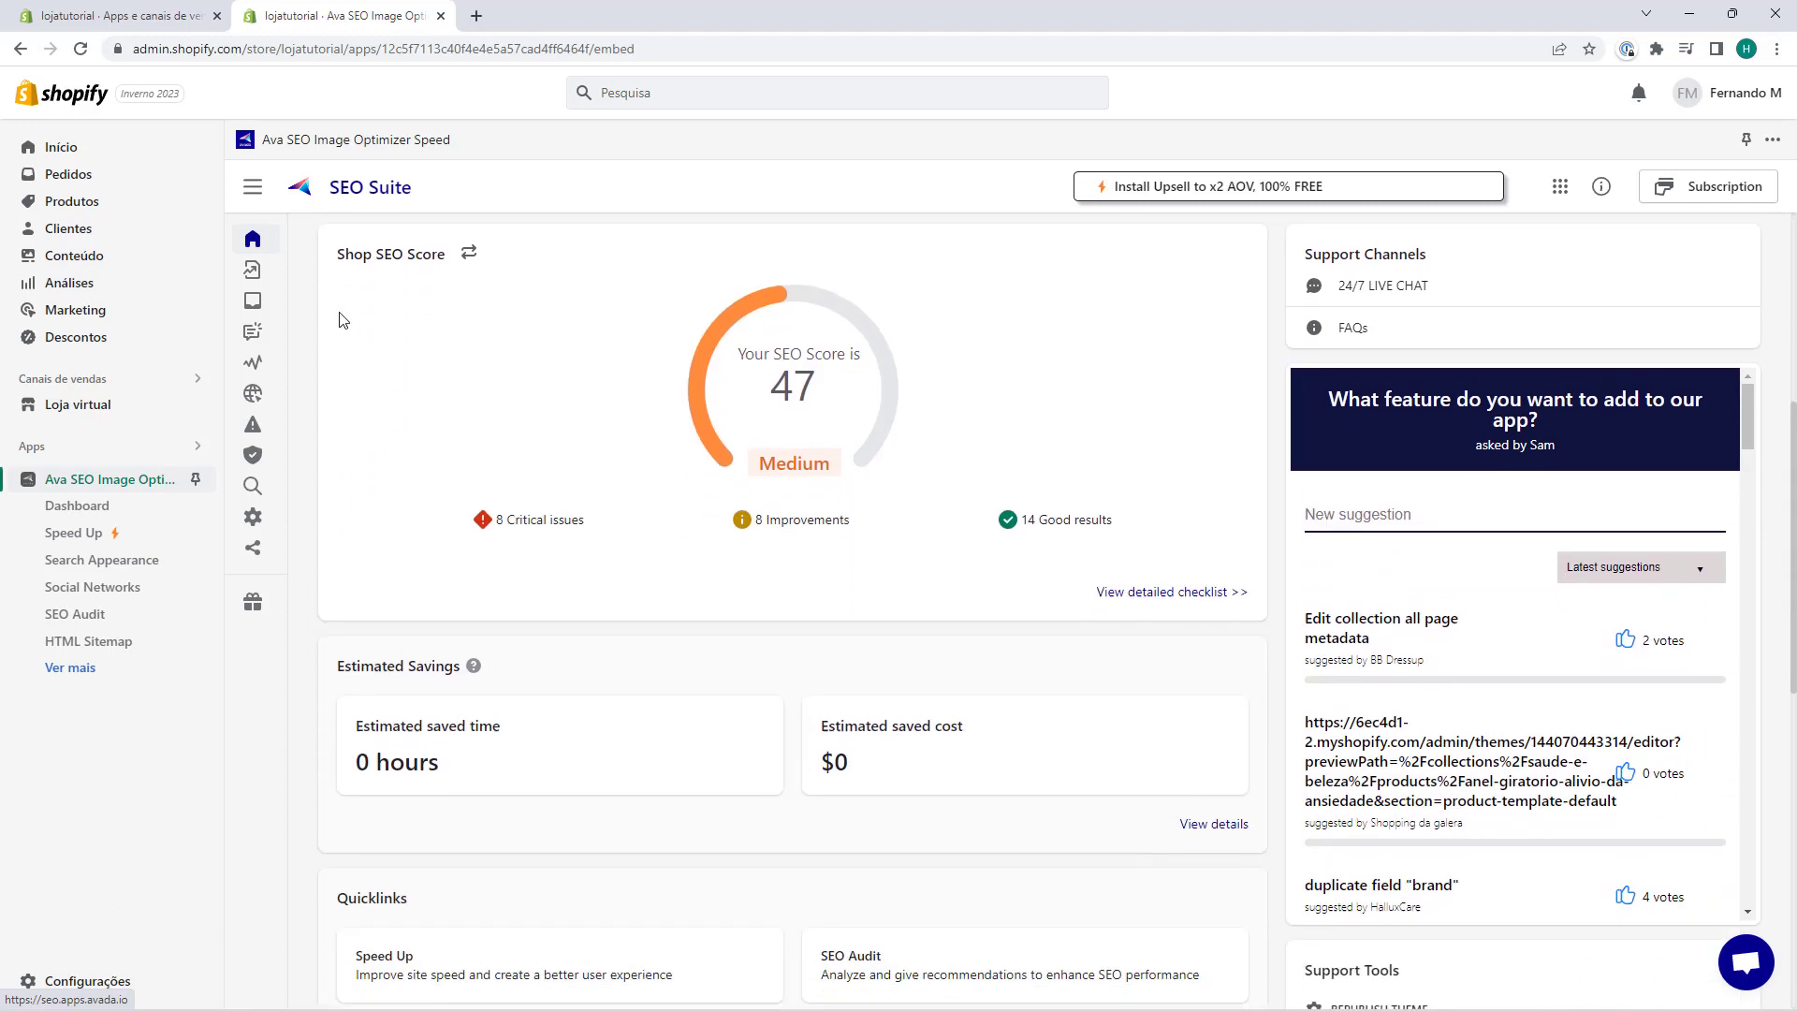